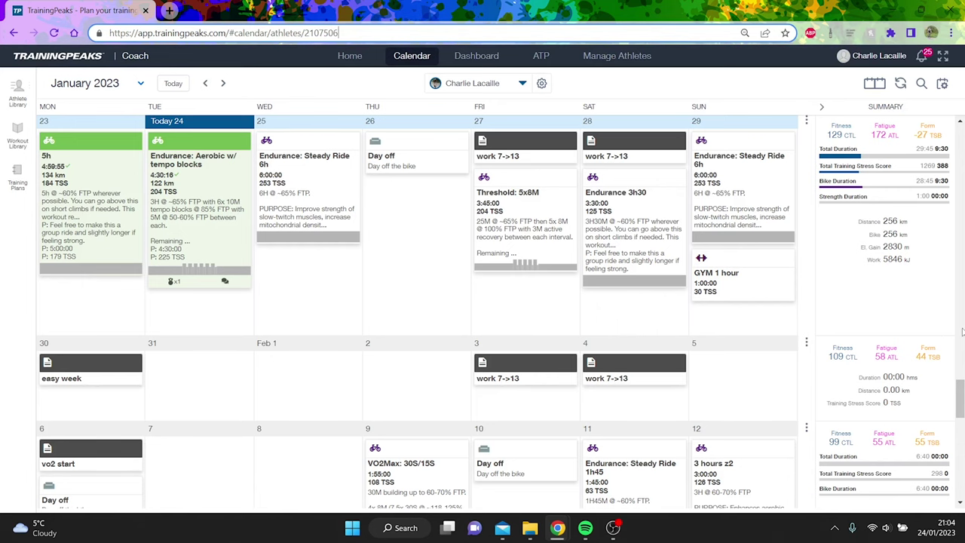
Jump the training calendar to the first week of August 2022.
scroll(961, 331, up, 5)
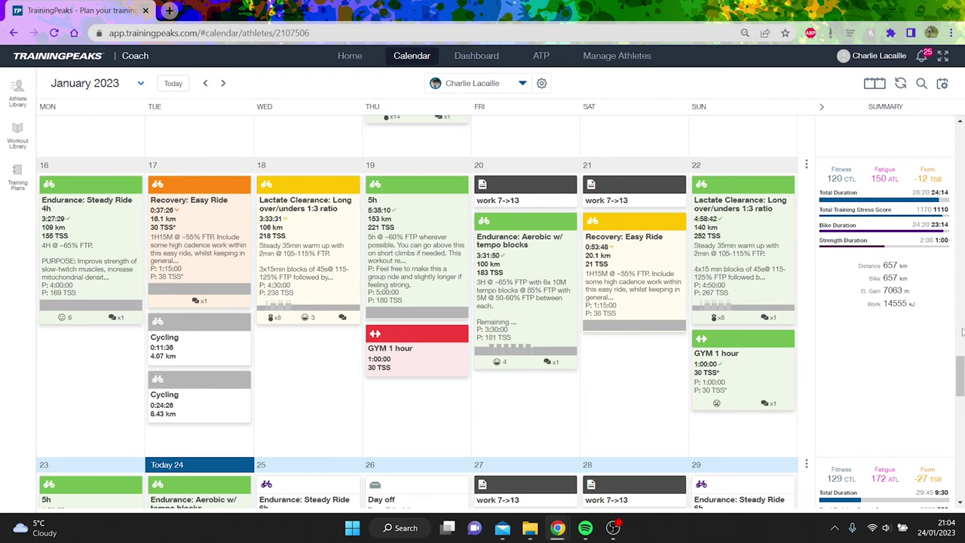
click(140, 84)
click(120, 105)
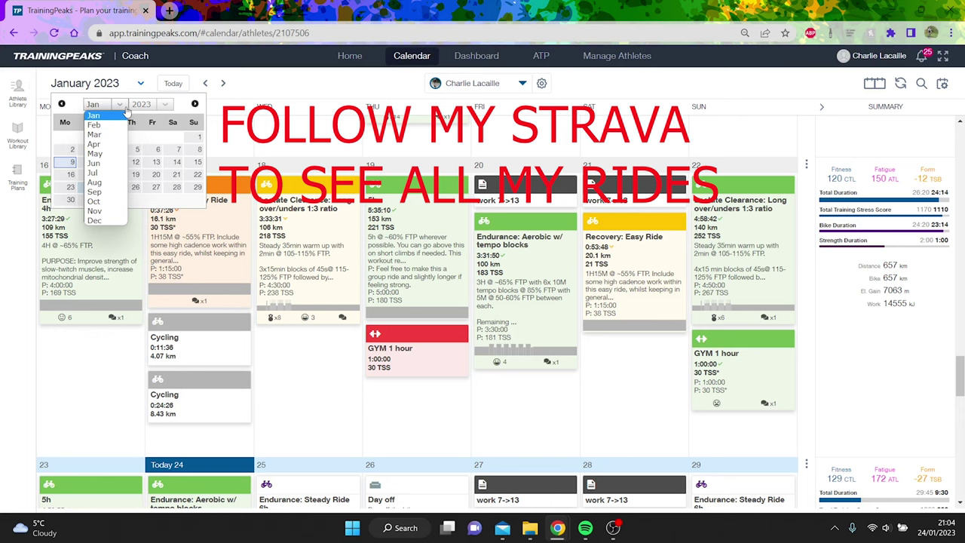
click(98, 185)
click(147, 108)
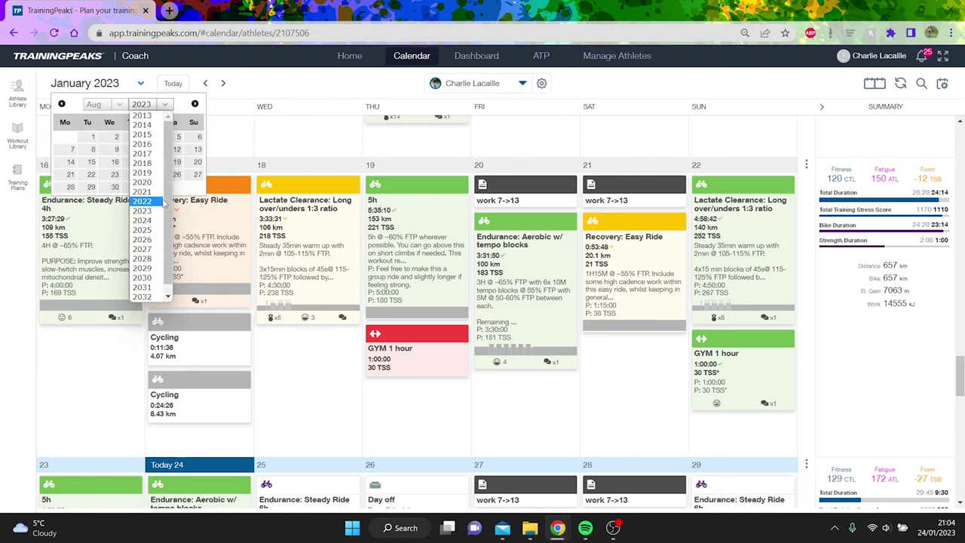
click(162, 202)
click(136, 140)
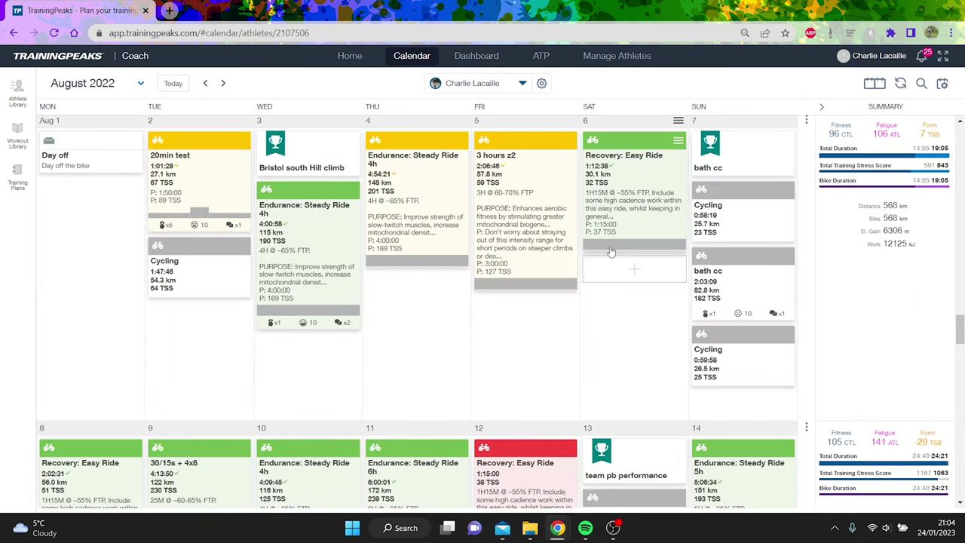
Go back to late July 2022 and open the detailed analysis of the July 29 VO2Max: 3M Intervals workout.
drag(960, 330, 945, 279)
scroll(946, 280, up, 2)
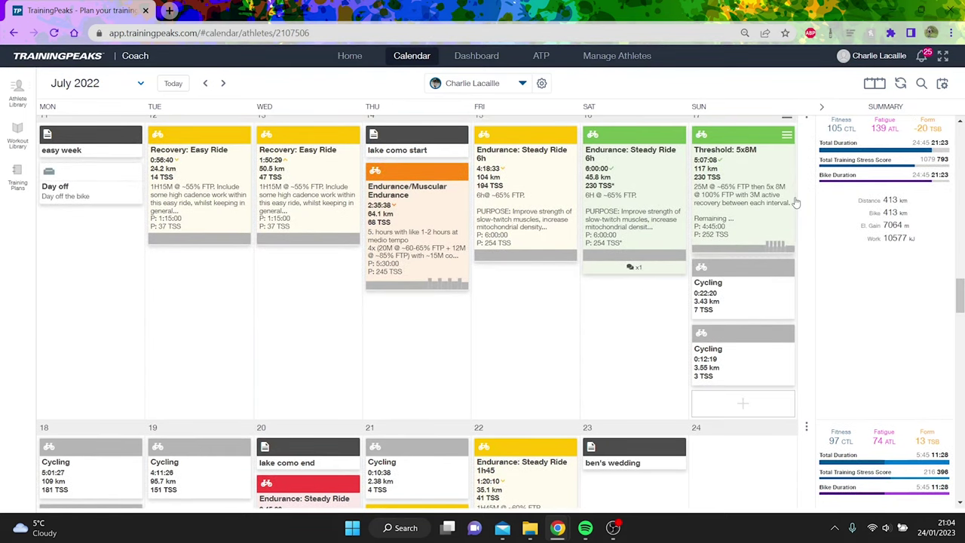
drag(960, 302, 960, 320)
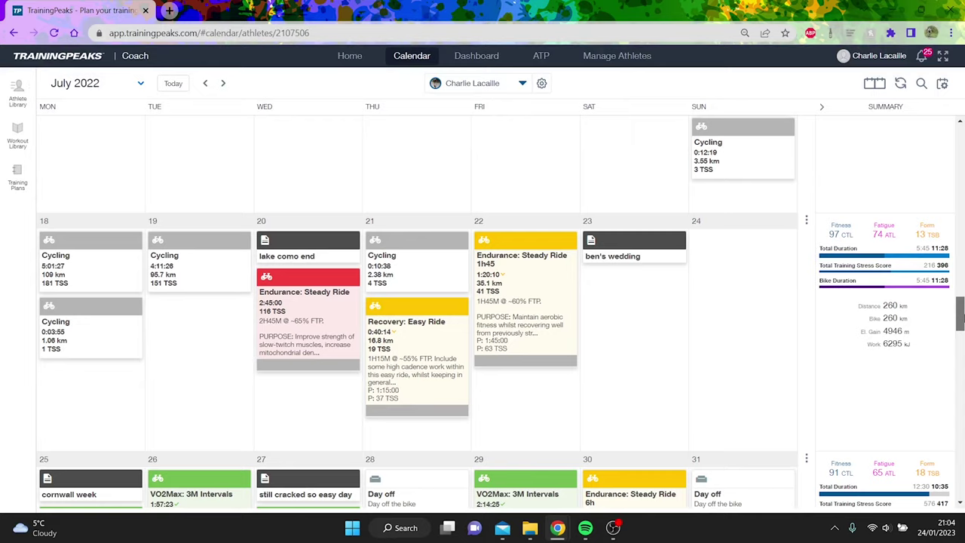
scroll(960, 320, down, 1)
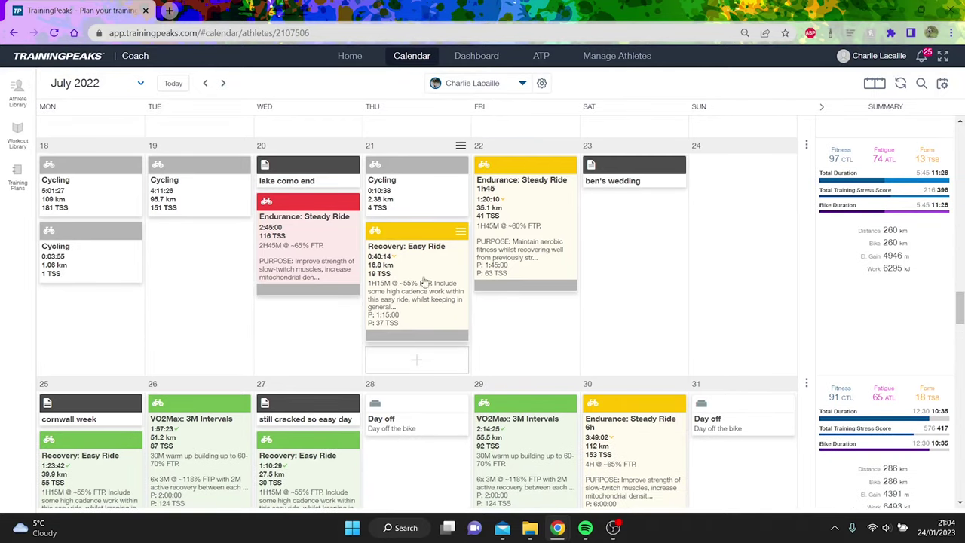
scroll(960, 326, down, 1)
scroll(960, 325, down, 3)
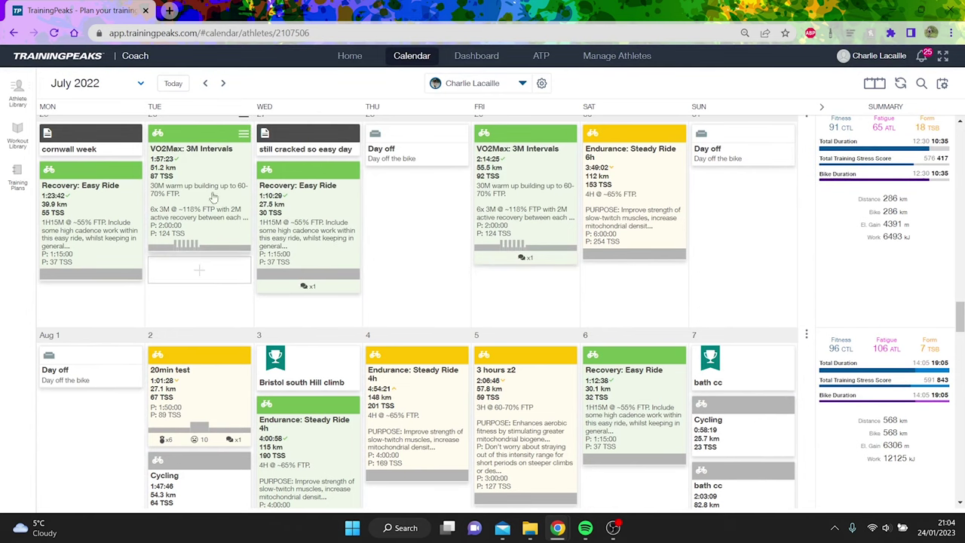
click(479, 204)
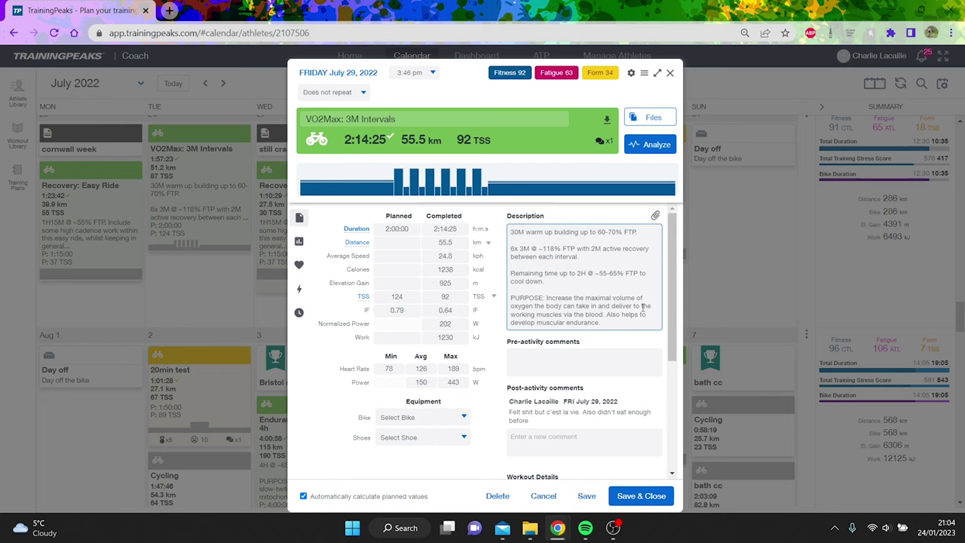
click(635, 147)
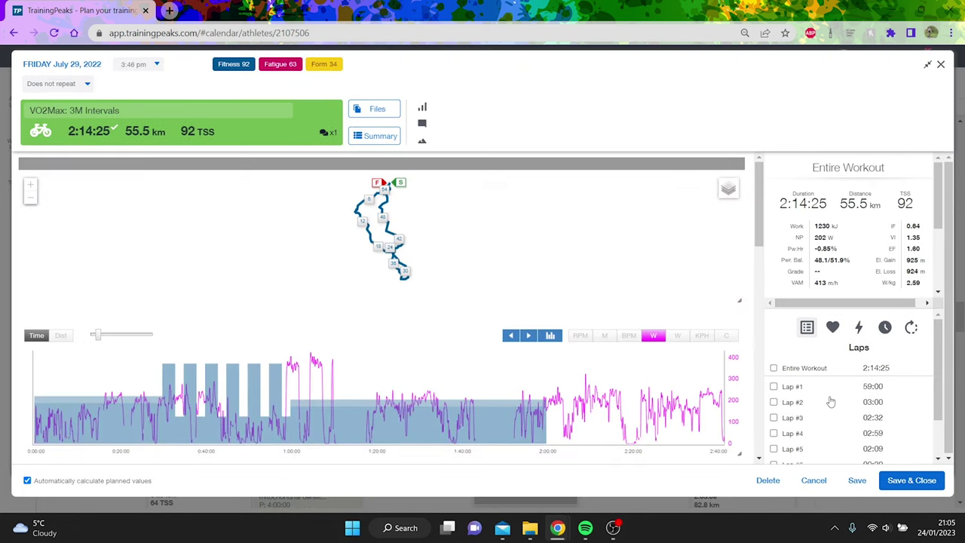
Check the power and heart rate of laps 2 and 4 in the July 29 workout, and close its analysis.
click(830, 402)
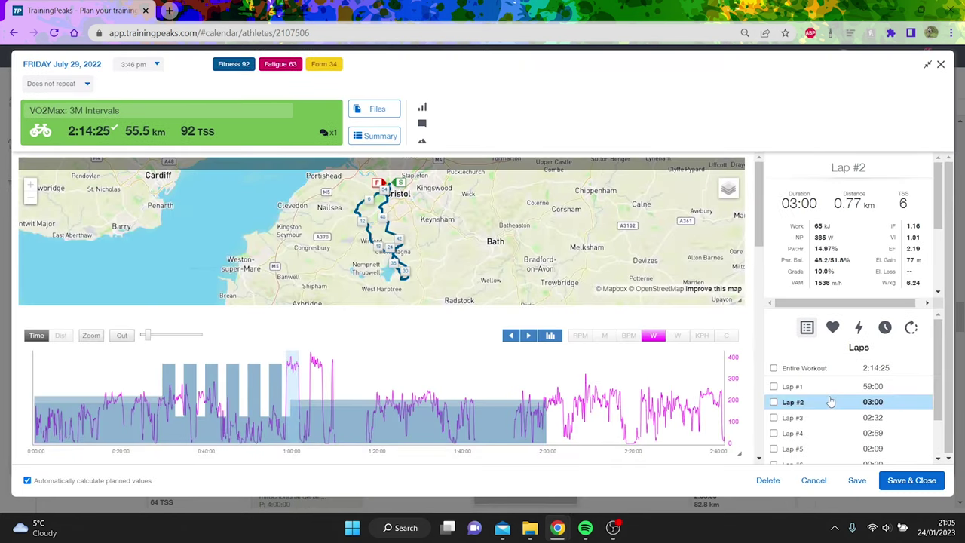
click(939, 255)
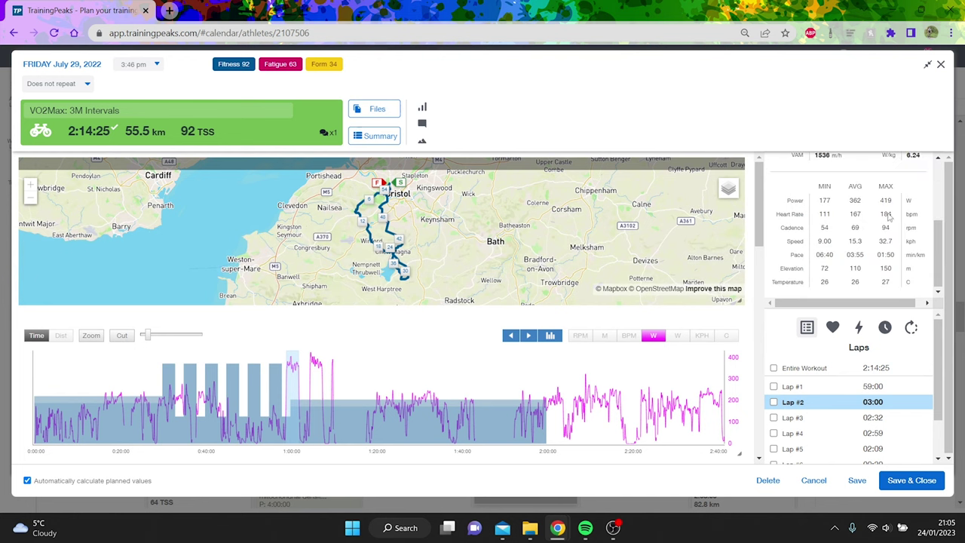
click(891, 435)
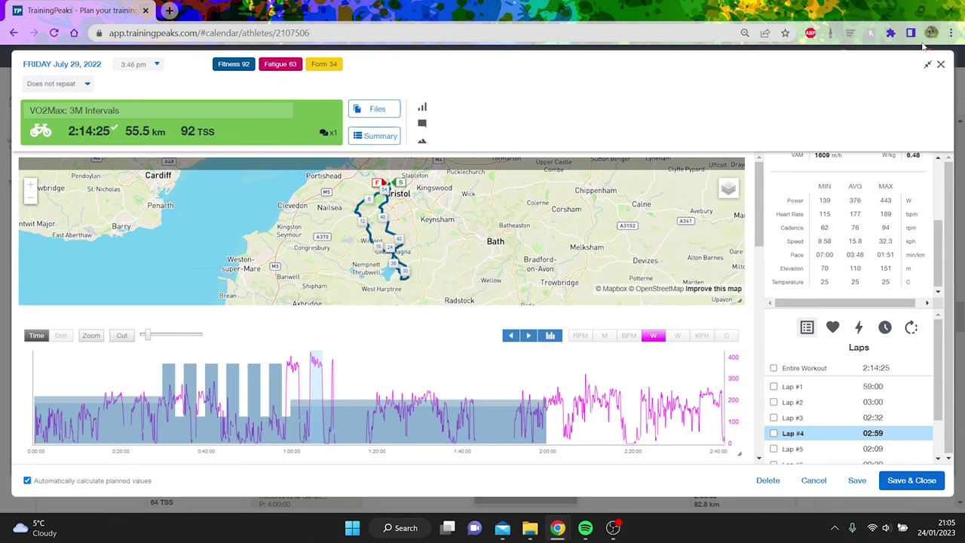
click(941, 65)
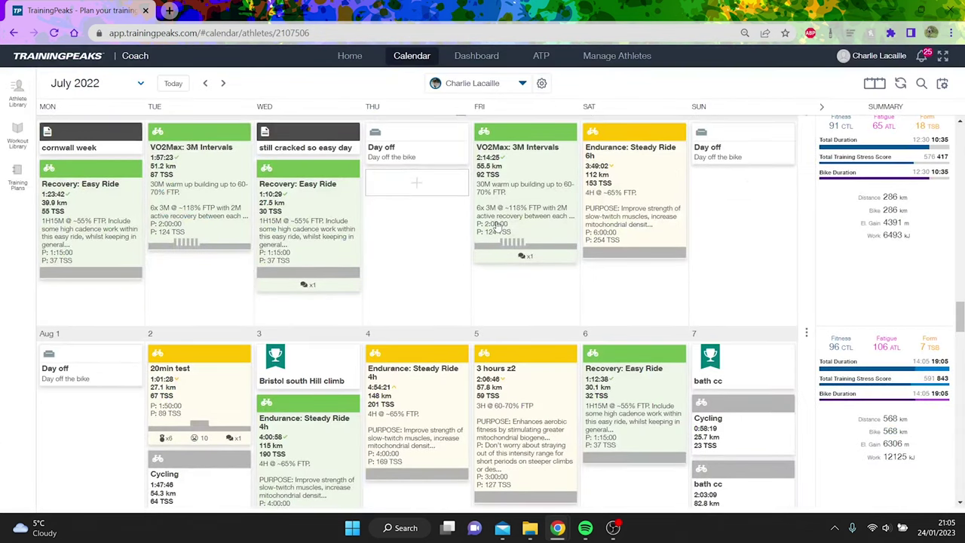
Open the August 2 20min test, review its peak performances, and close the workout.
scroll(119, 252, down, 3)
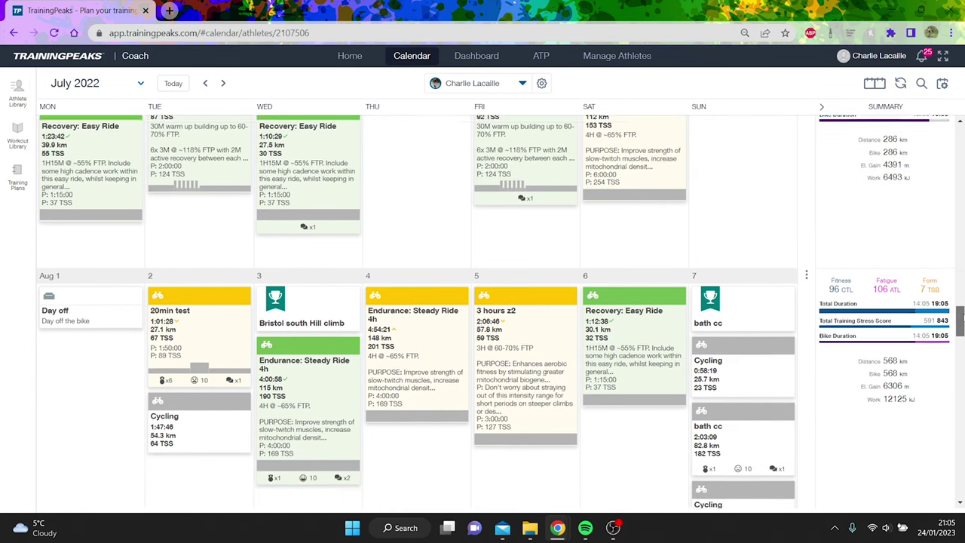
click(218, 219)
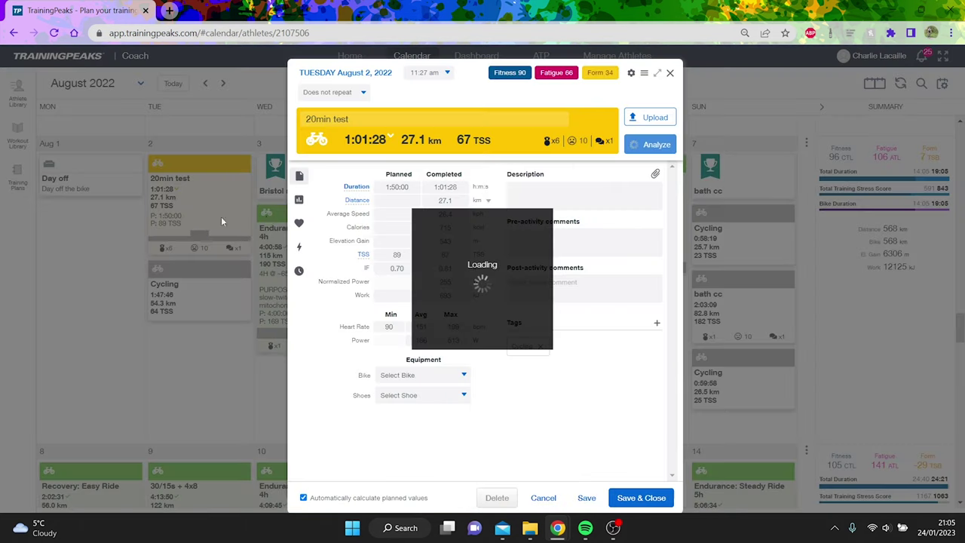
click(407, 256)
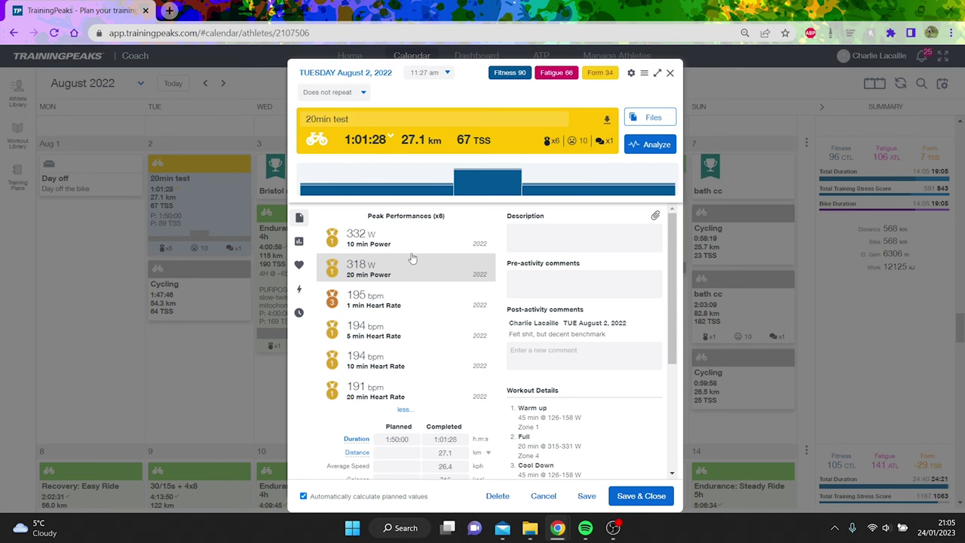
click(669, 73)
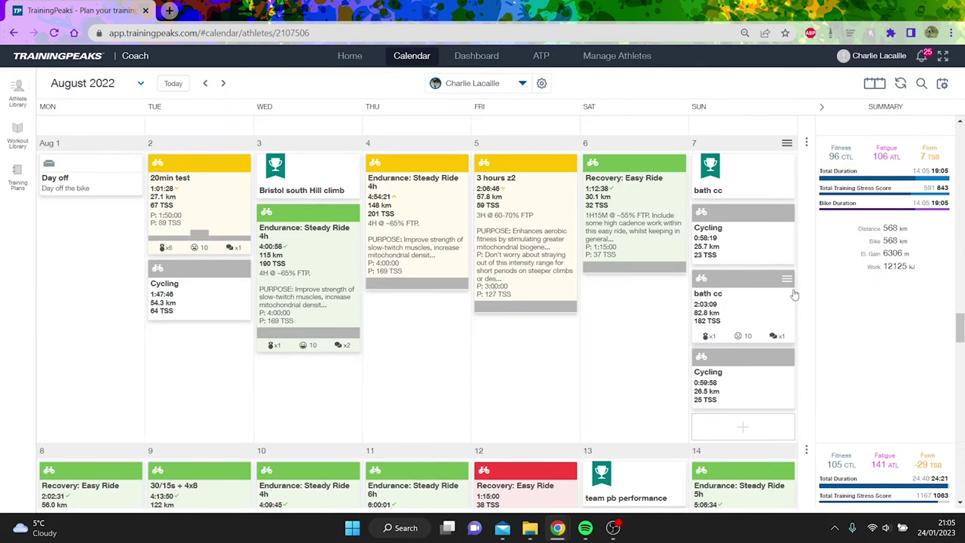
Open the analysis of the August 9 30/15s + 4x8 workout and check the power of laps 2 and 4.
drag(960, 342, 960, 365)
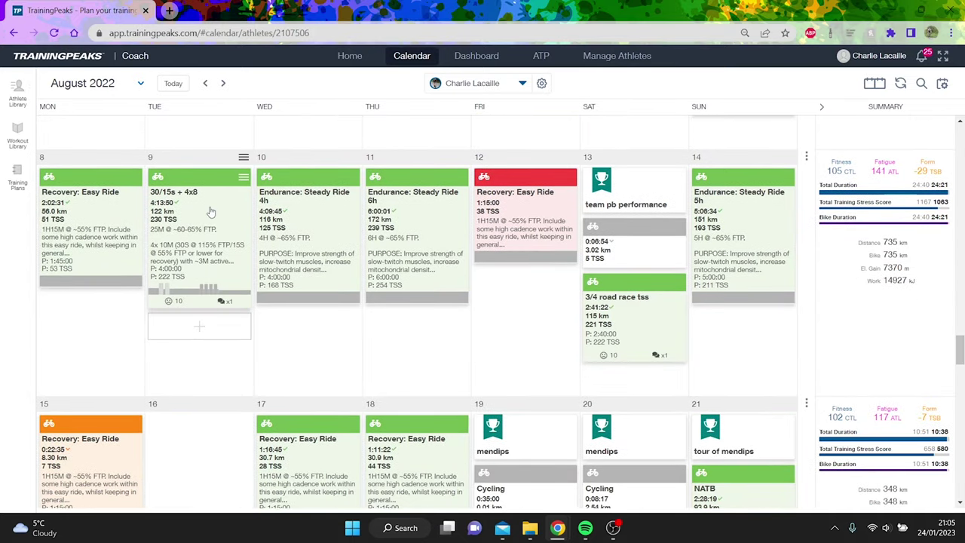
click(199, 248)
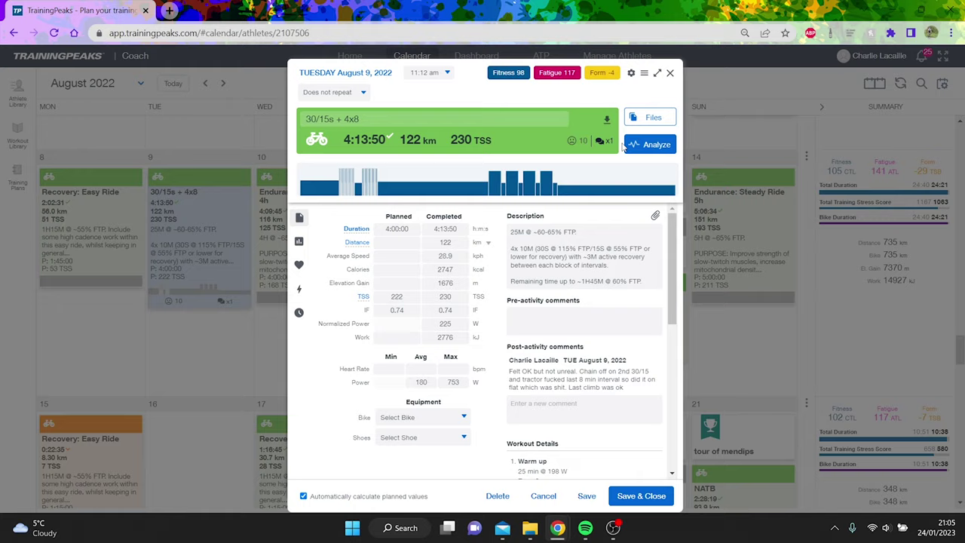
click(647, 144)
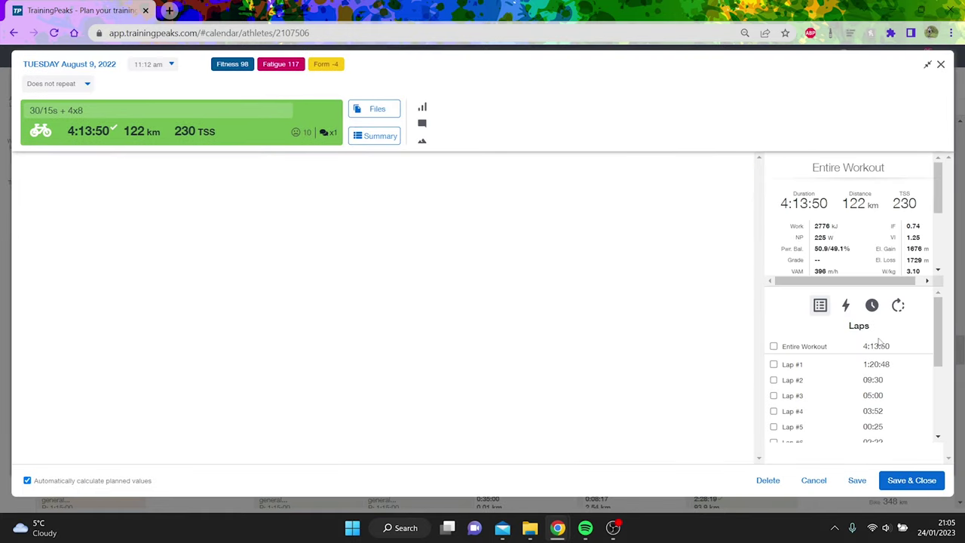
click(888, 402)
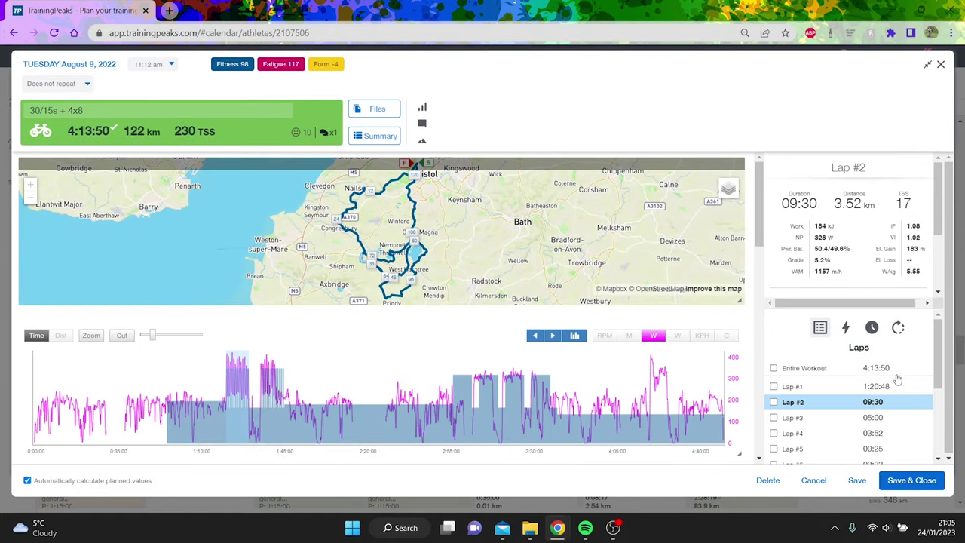
scroll(940, 265, down, 3)
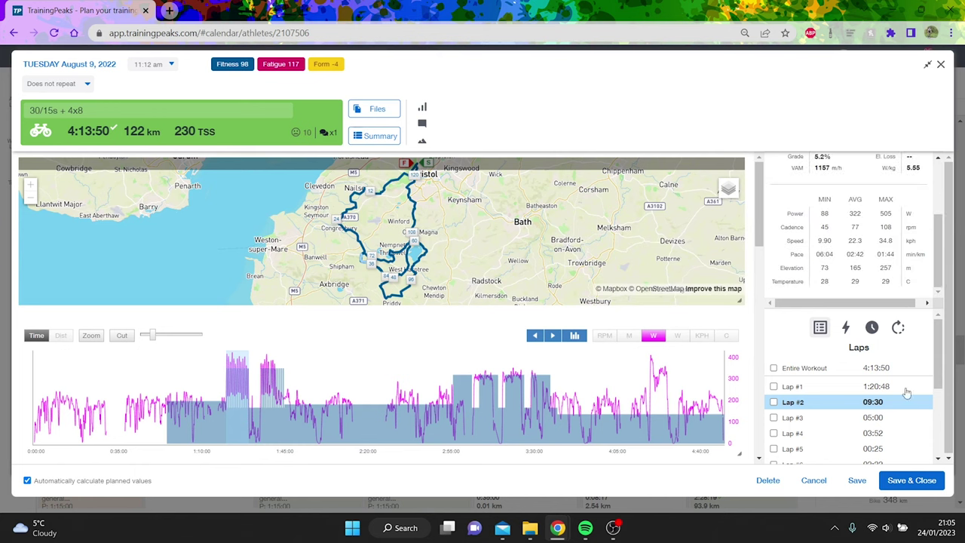
click(887, 435)
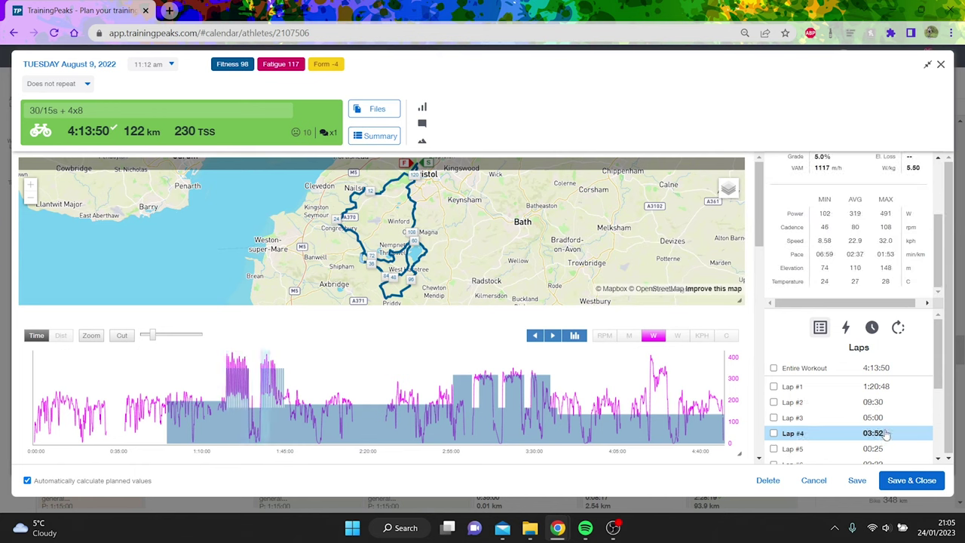
Check the power of laps 8, 10, 12 and 14 in the August 9 workout, and close its analysis.
drag(939, 345, 942, 387)
click(884, 403)
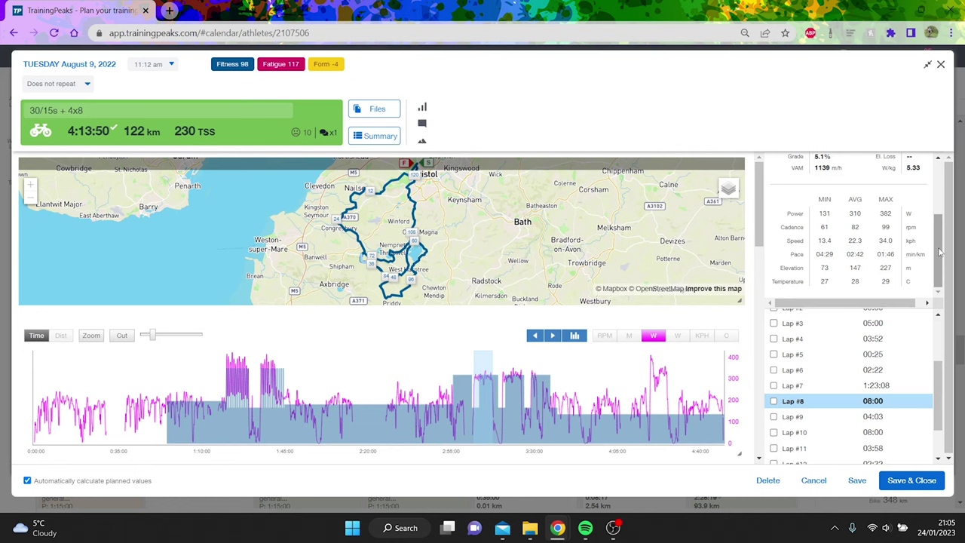
drag(939, 253, 927, 281)
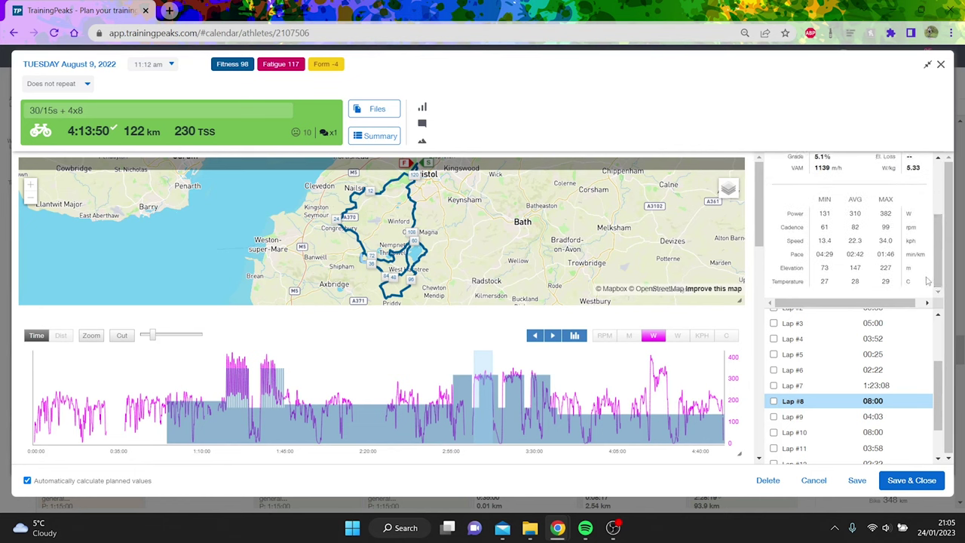
click(892, 433)
drag(941, 385, 941, 407)
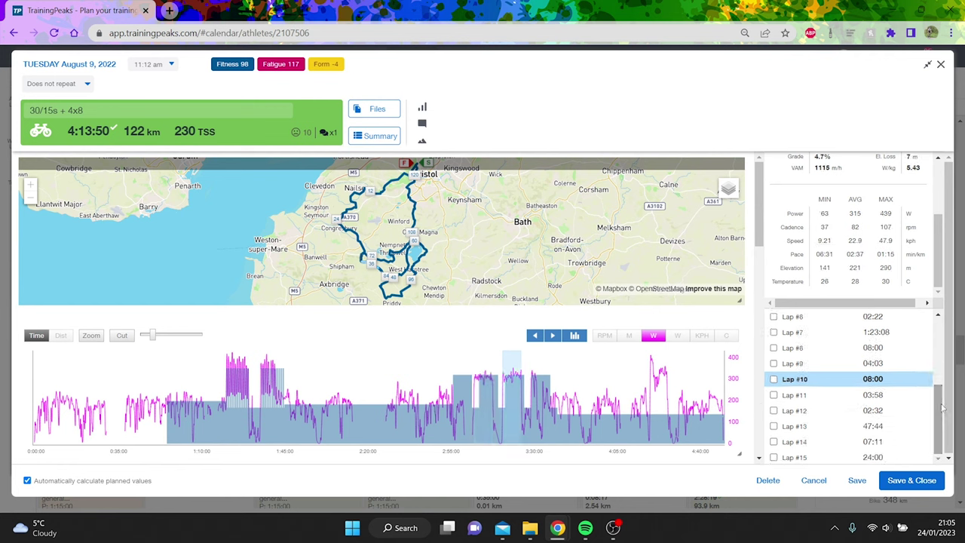
click(878, 410)
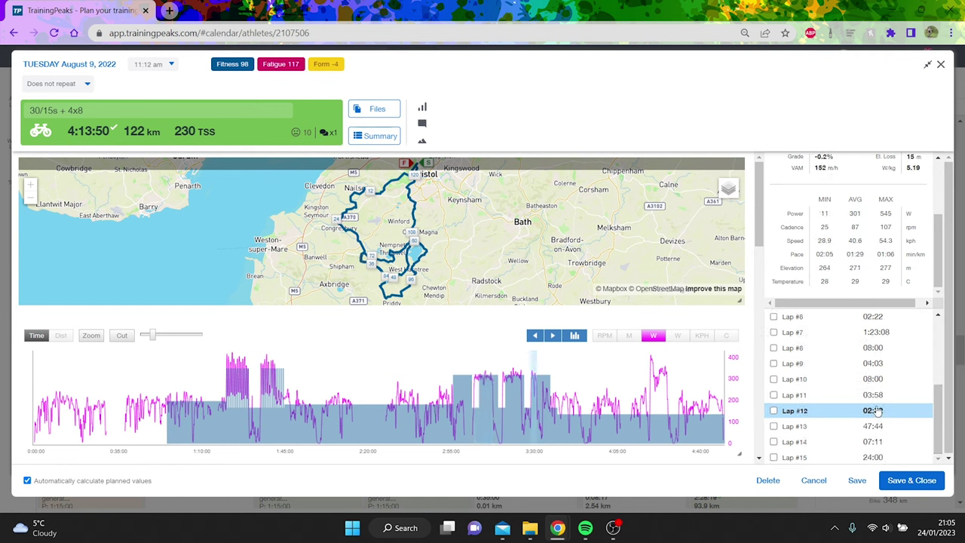
click(896, 441)
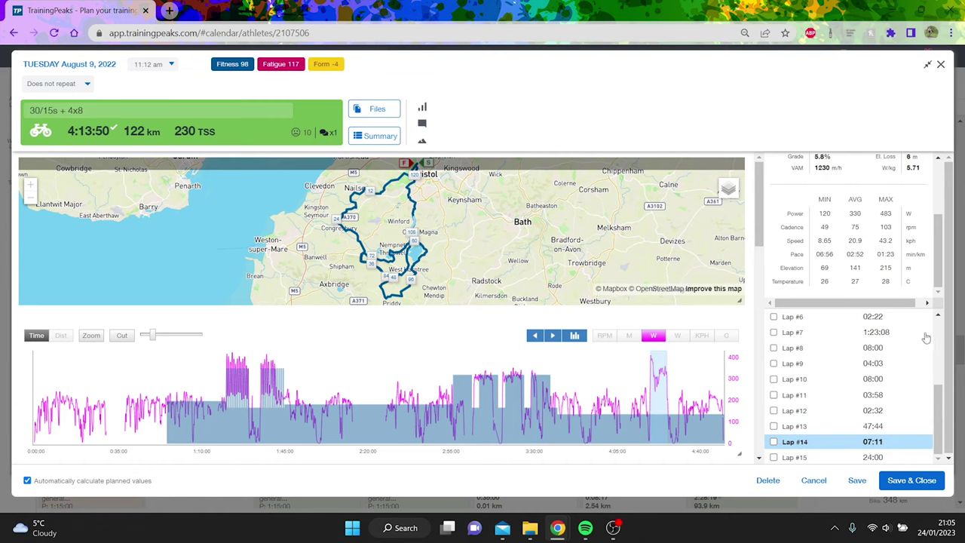
scroll(939, 335, up, 5)
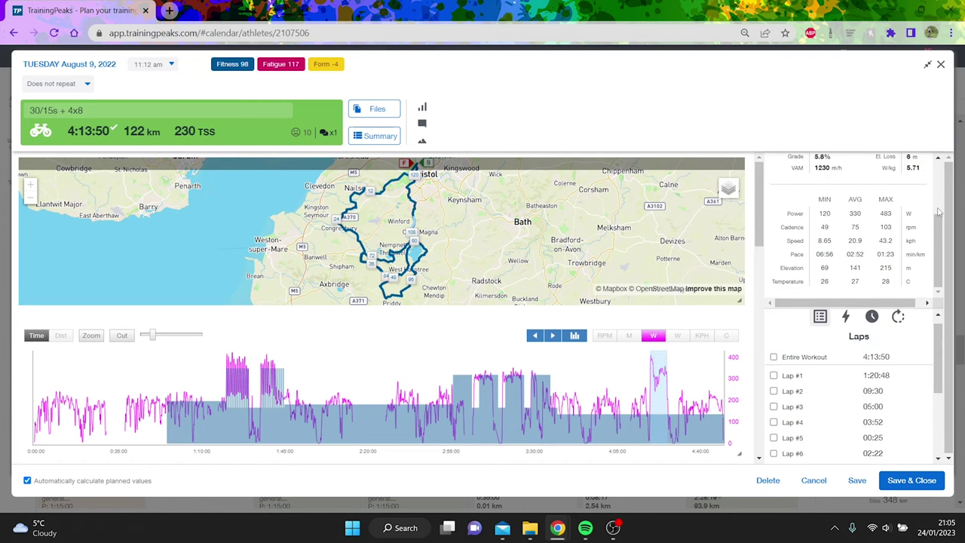
scroll(939, 214, up, 3)
click(941, 65)
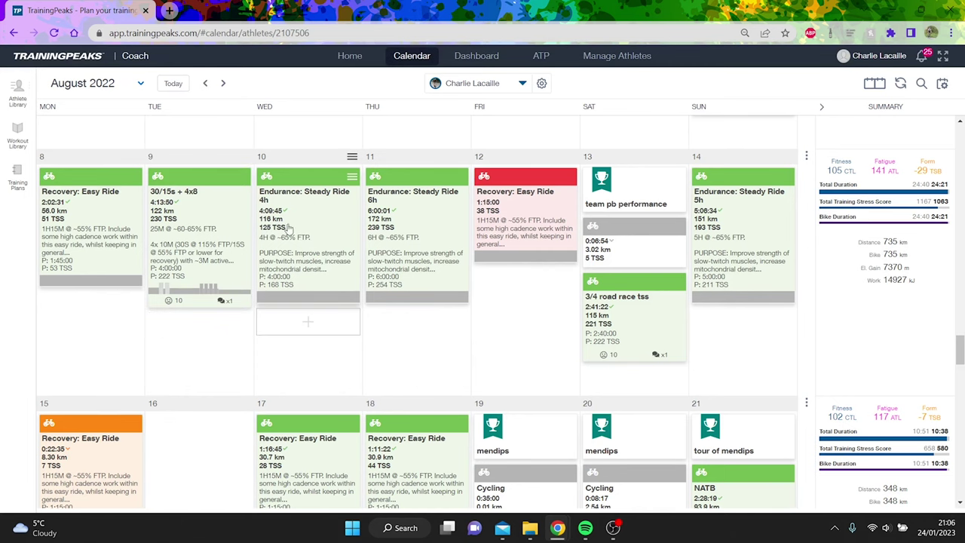
Check the normalized power of the August 10 Steady Ride 4h and the August 11 Steady Ride 6h.
click(354, 264)
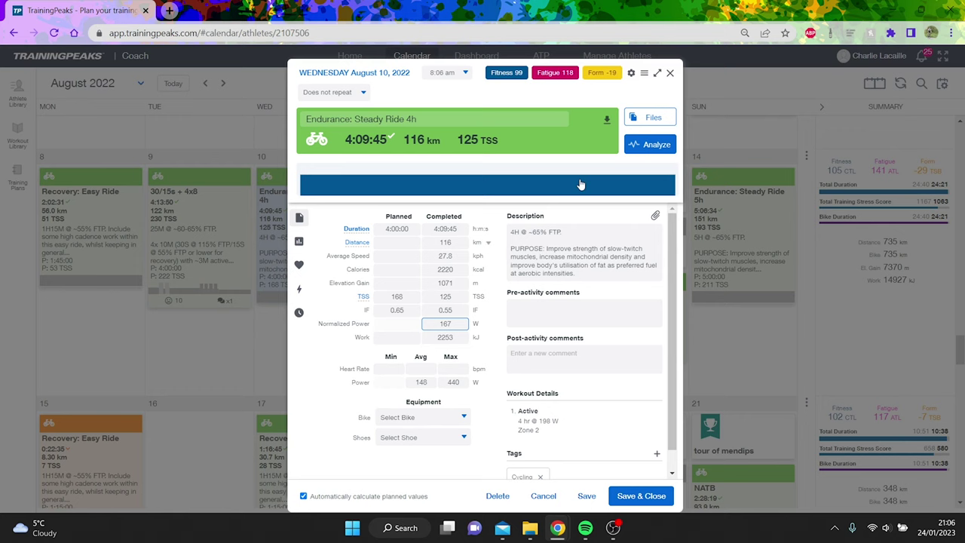
key(Escape)
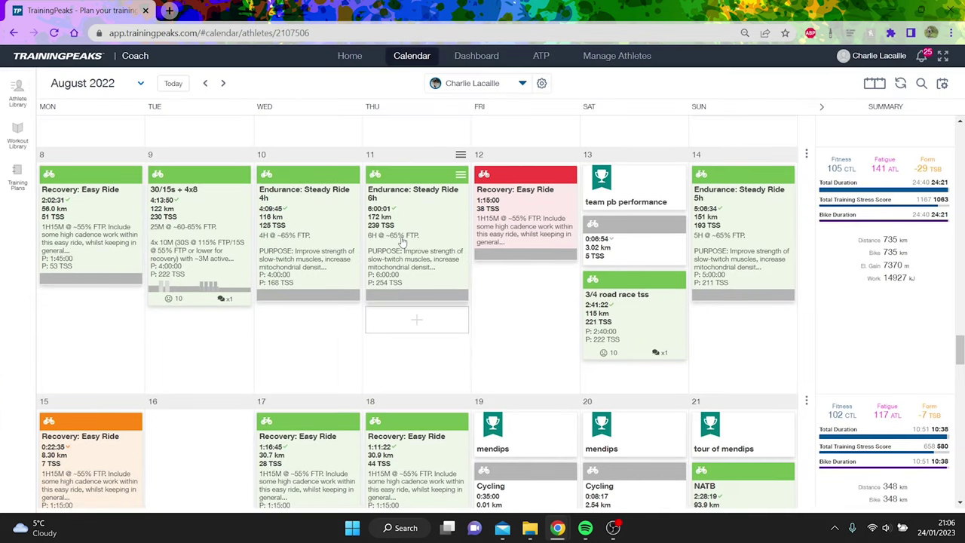
click(403, 239)
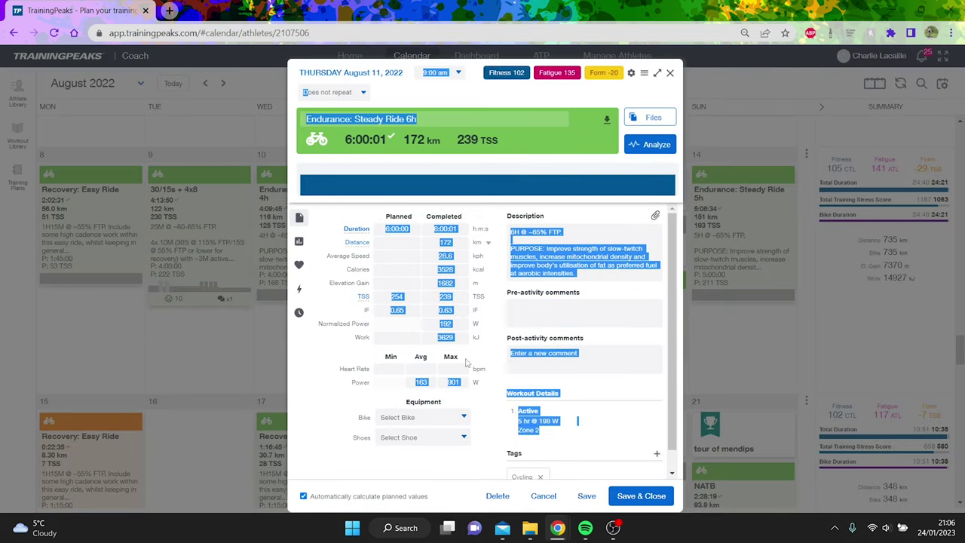
click(461, 324)
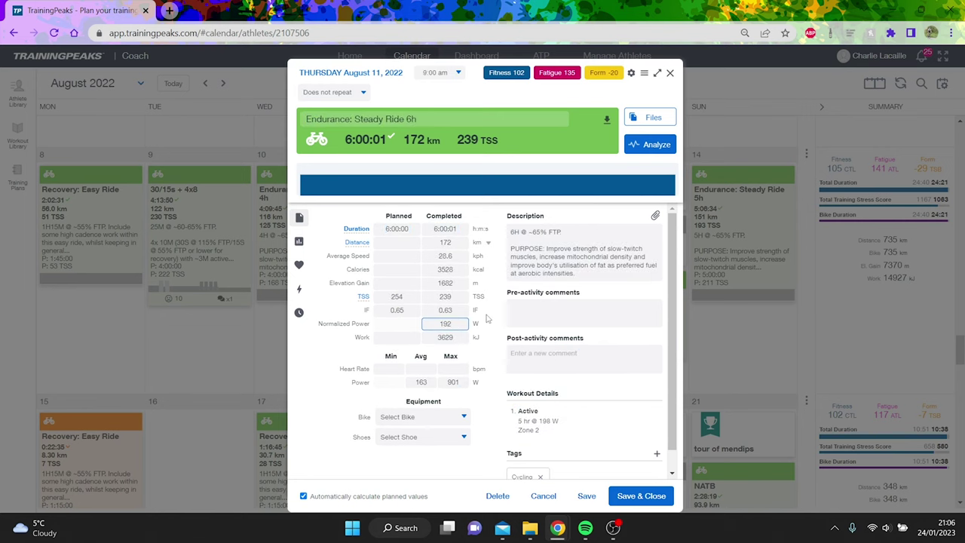
Check the normalized power of the August 13 3/4 road race and the average heart rate of the August 14 Steady Ride 5h.
click(670, 73)
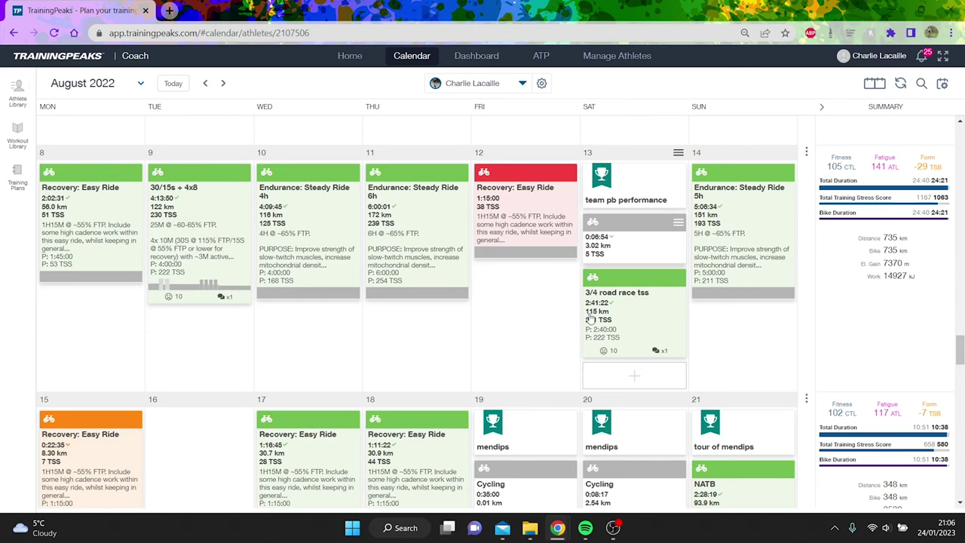
click(636, 337)
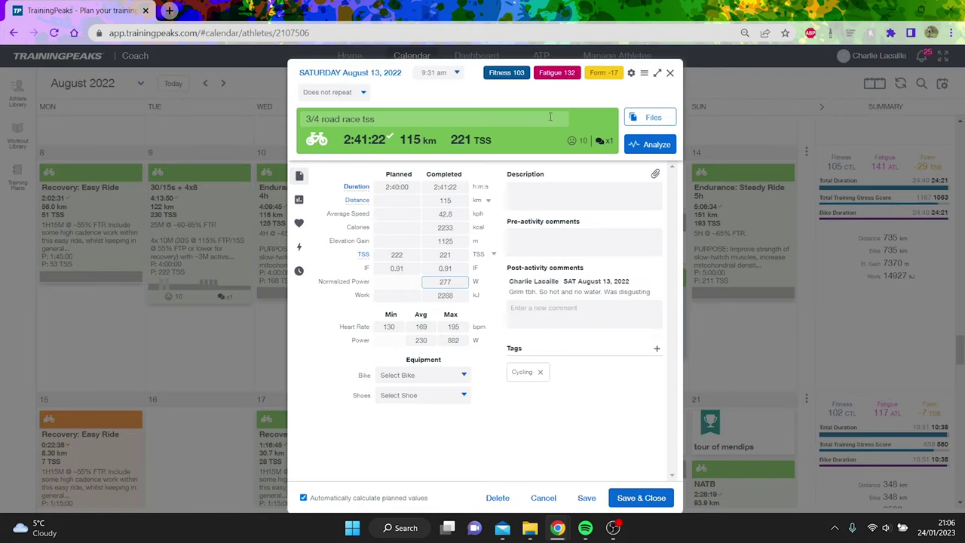
click(669, 73)
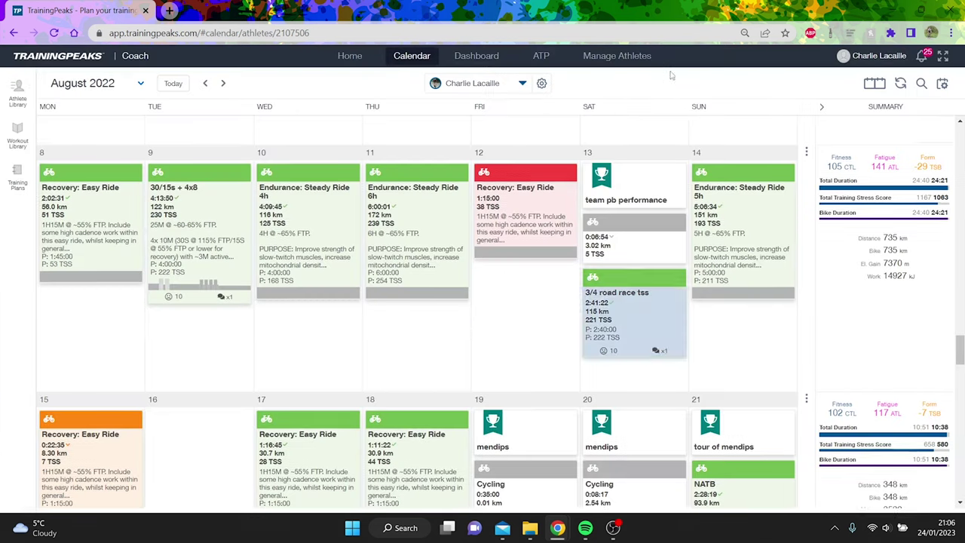
click(743, 226)
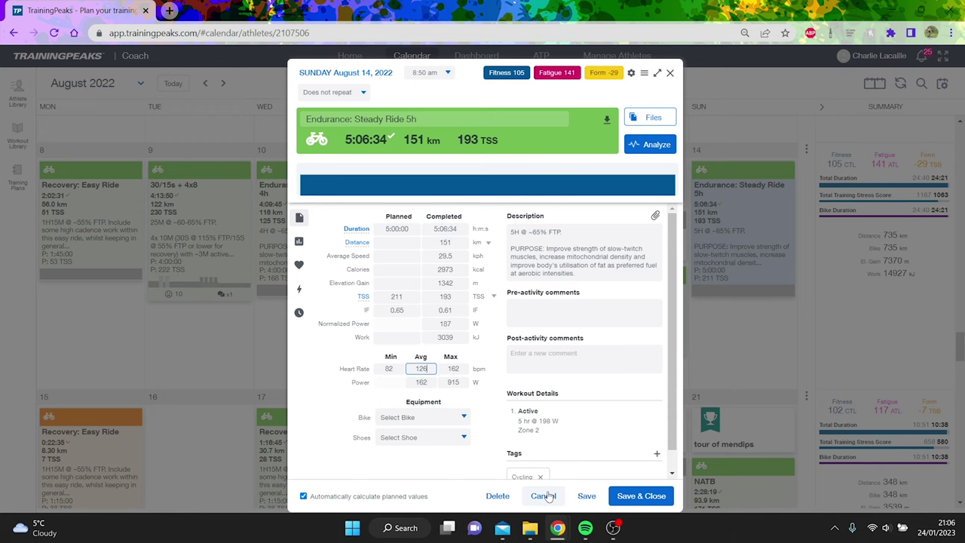
click(543, 496)
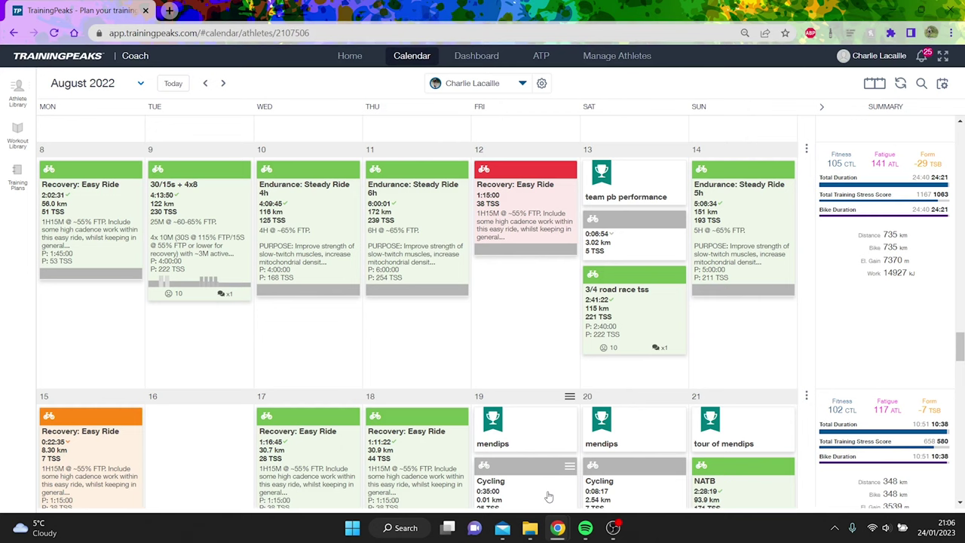
Revisit the August 9 30/15s + 4x8 workout and the normalized power of the August 13 3/4 road race.
click(149, 268)
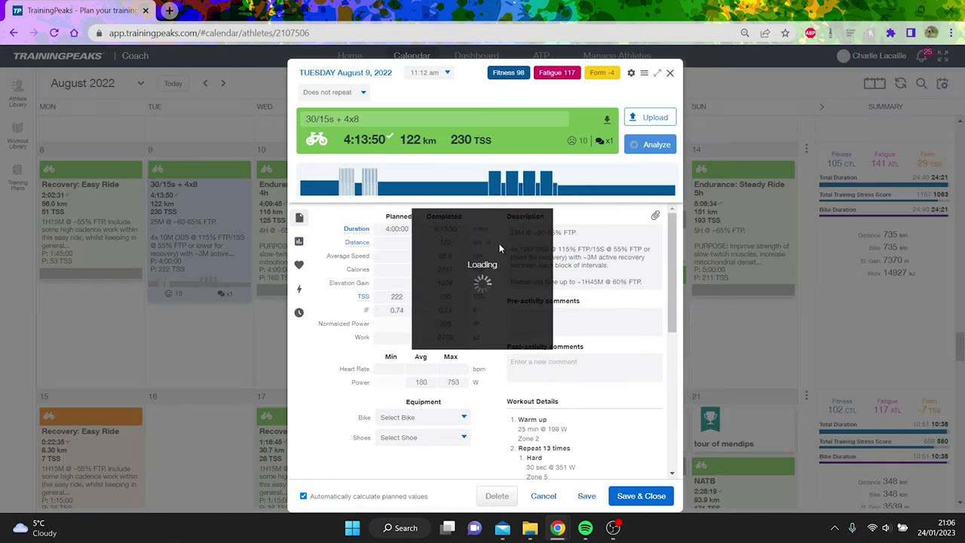
click(669, 74)
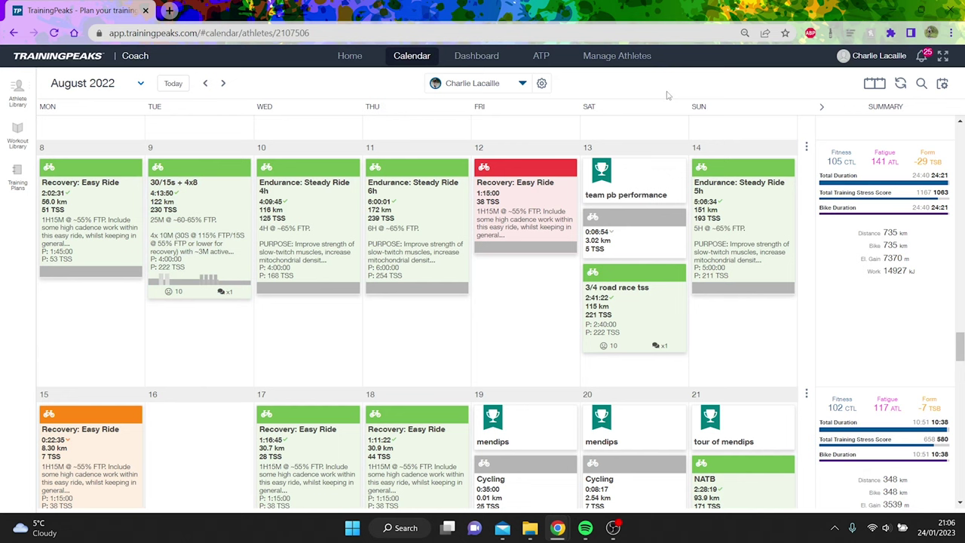
click(645, 309)
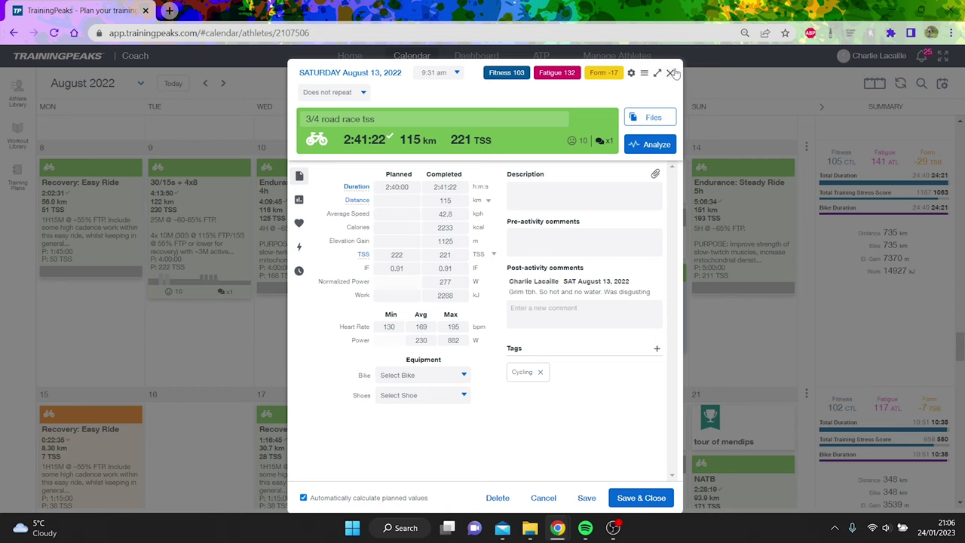
click(454, 282)
click(676, 78)
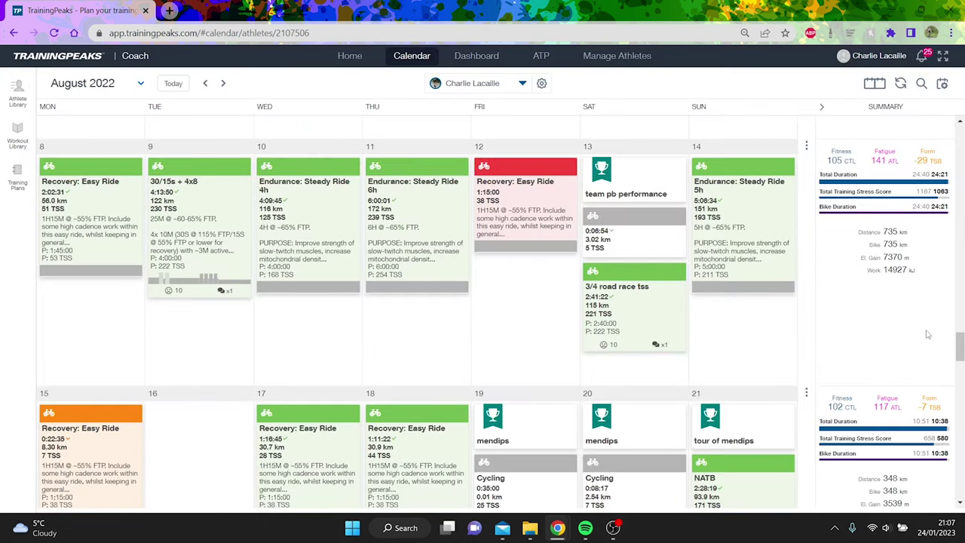
Open the peak 5-minute power of the August 21 NATB race, review its peak power list, and close the workout.
scroll(927, 334, down, 2)
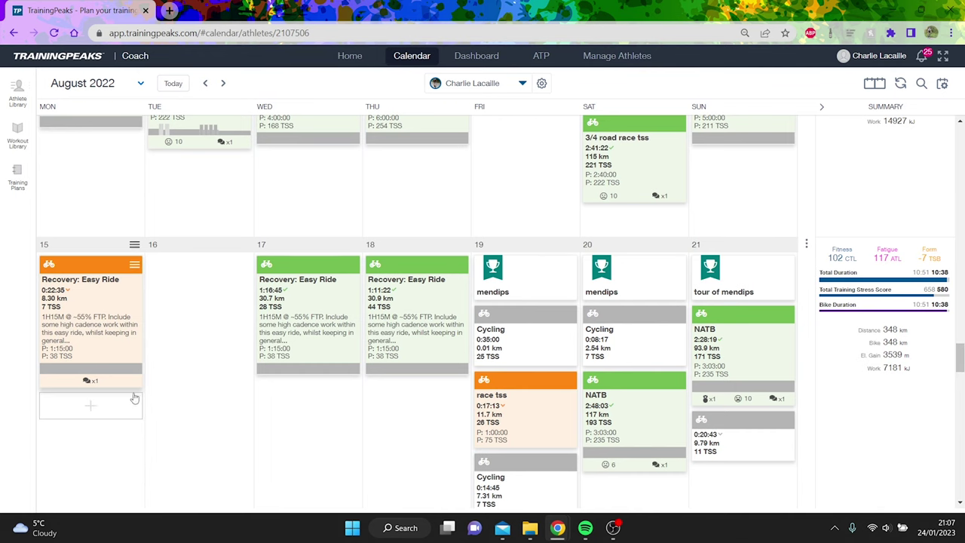
drag(960, 357, 961, 364)
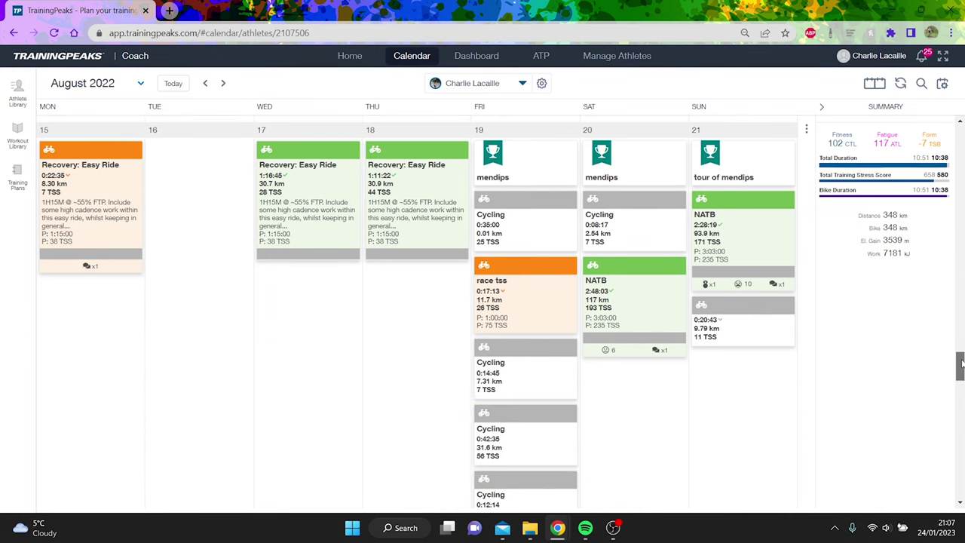
click(749, 263)
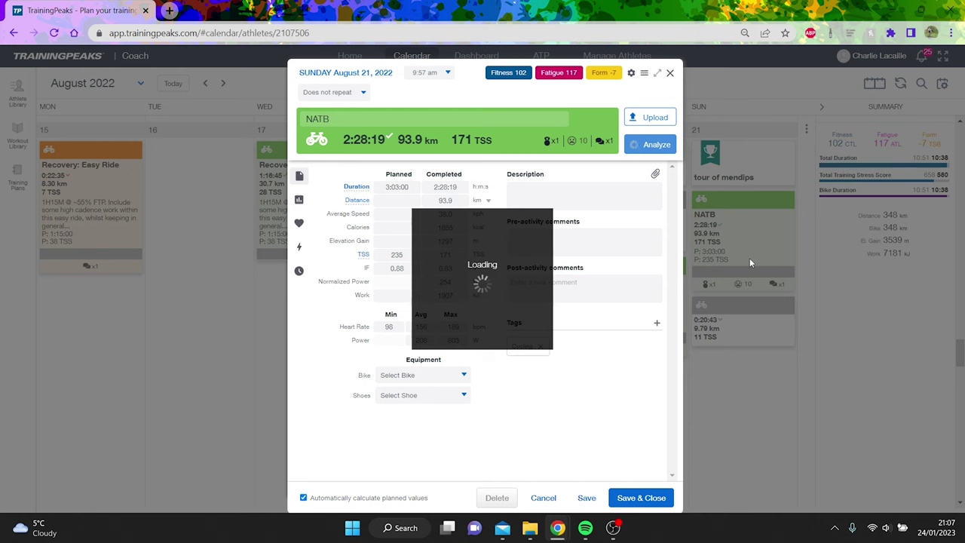
click(398, 249)
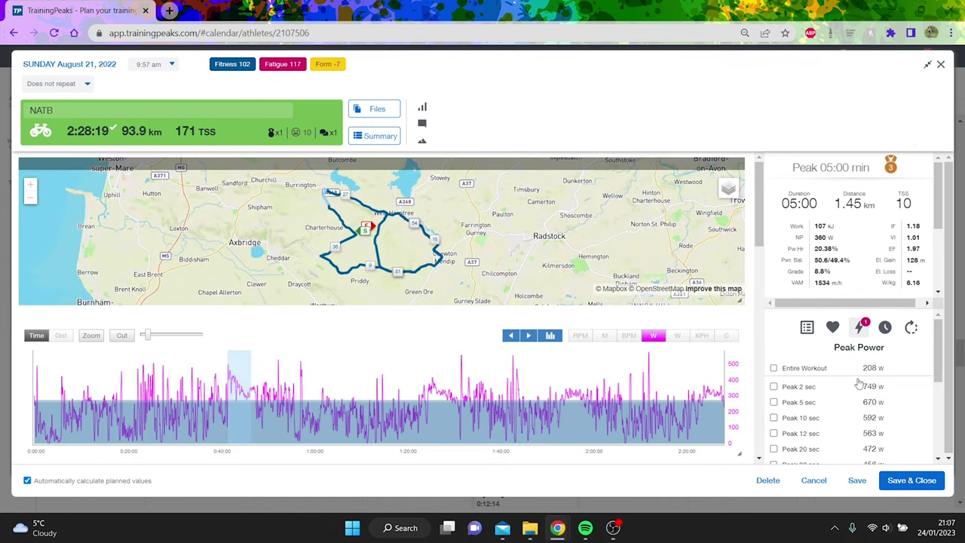
scroll(940, 360, down, 2)
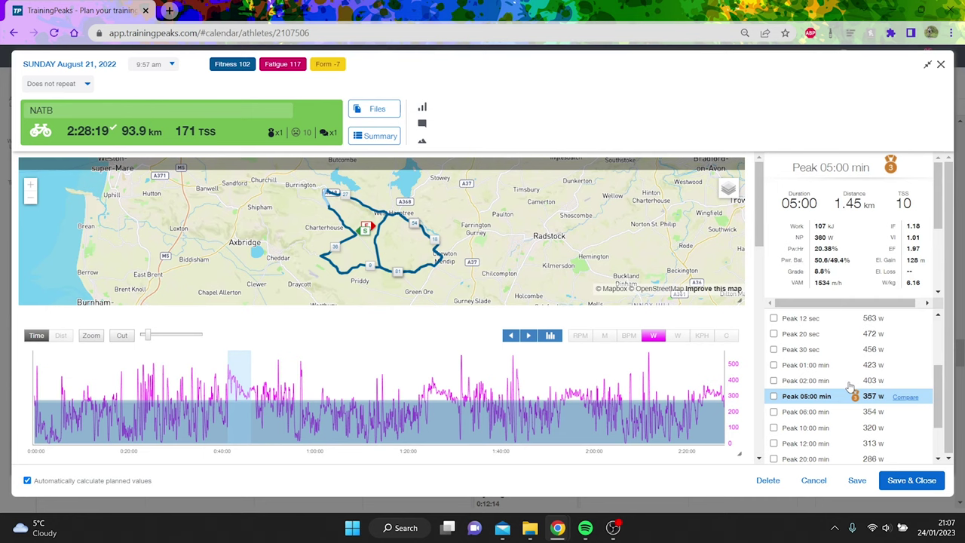
click(941, 65)
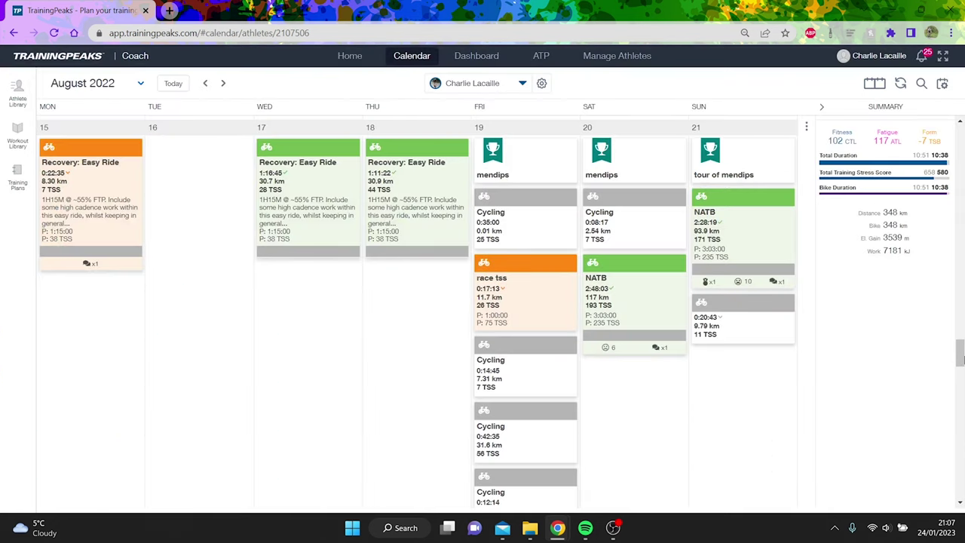
Analyze the August 24 30/15s + 4x12 workout, check the power of laps 2 and 4, and close it.
scroll(960, 376, down, 3)
scroll(960, 377, down, 3)
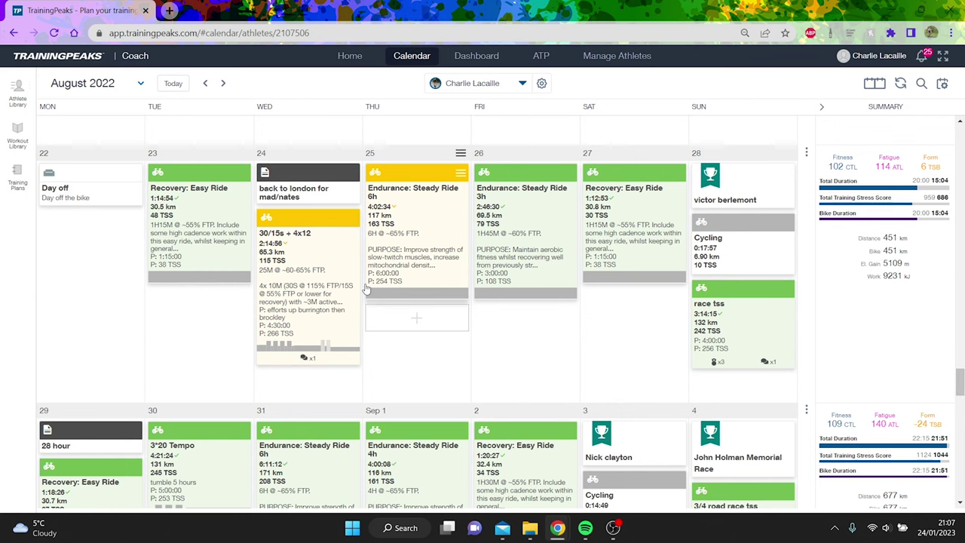
click(329, 261)
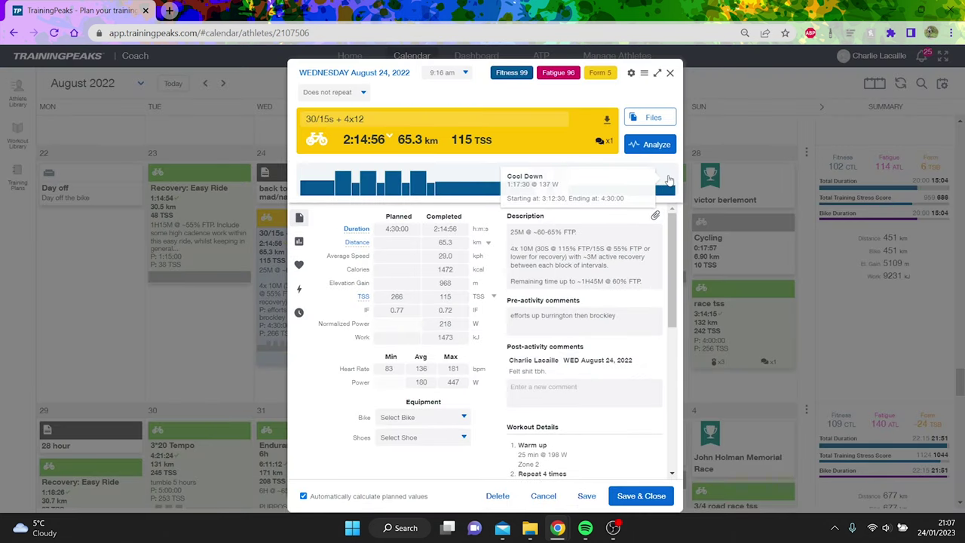
click(656, 144)
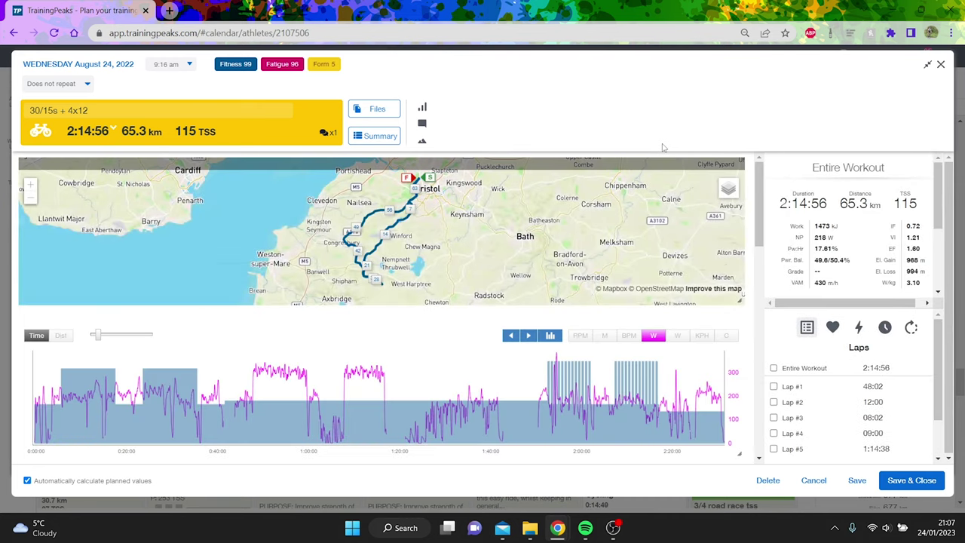
click(840, 409)
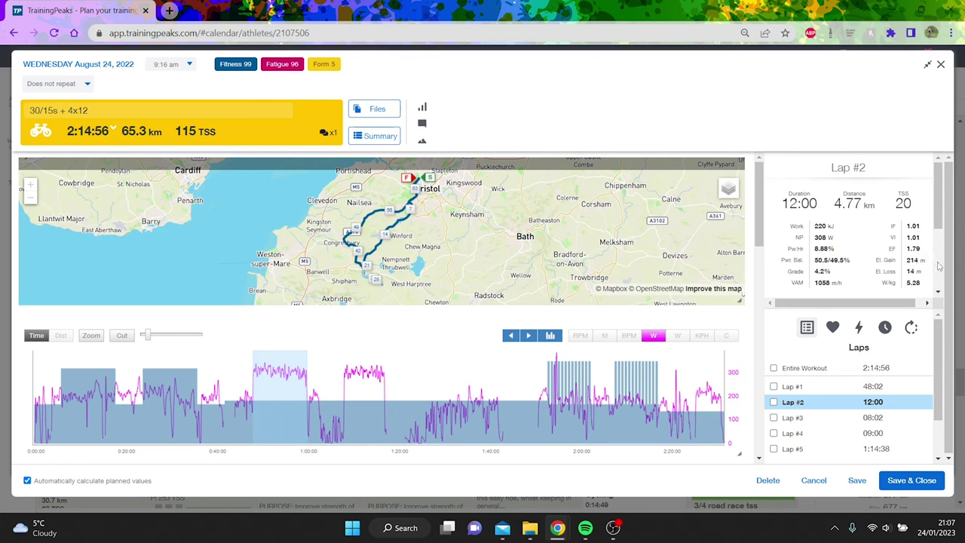
scroll(939, 265, down, 2)
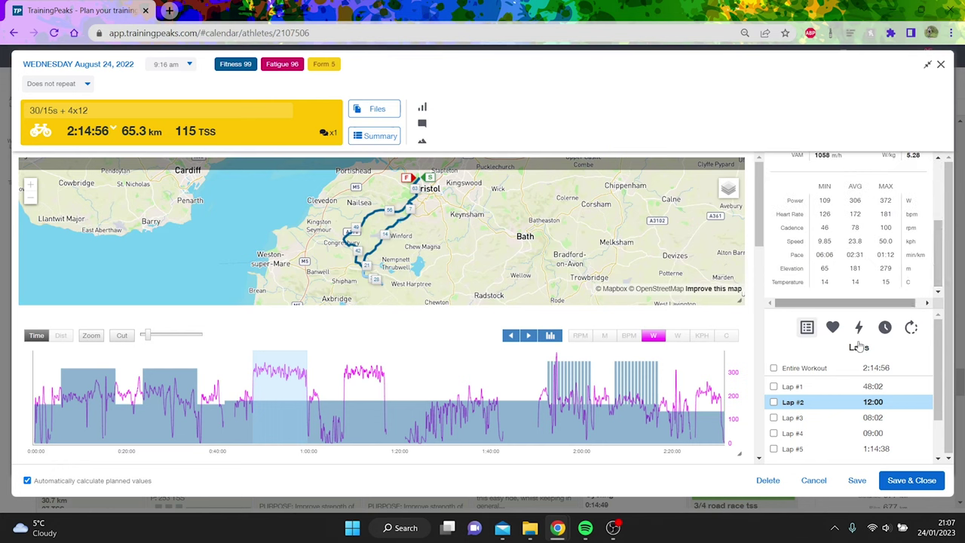
click(876, 434)
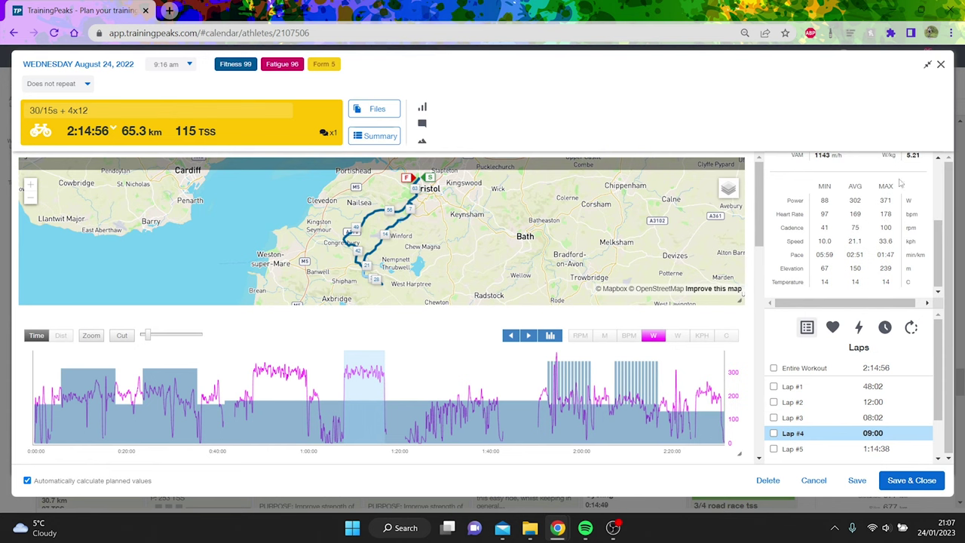
click(940, 64)
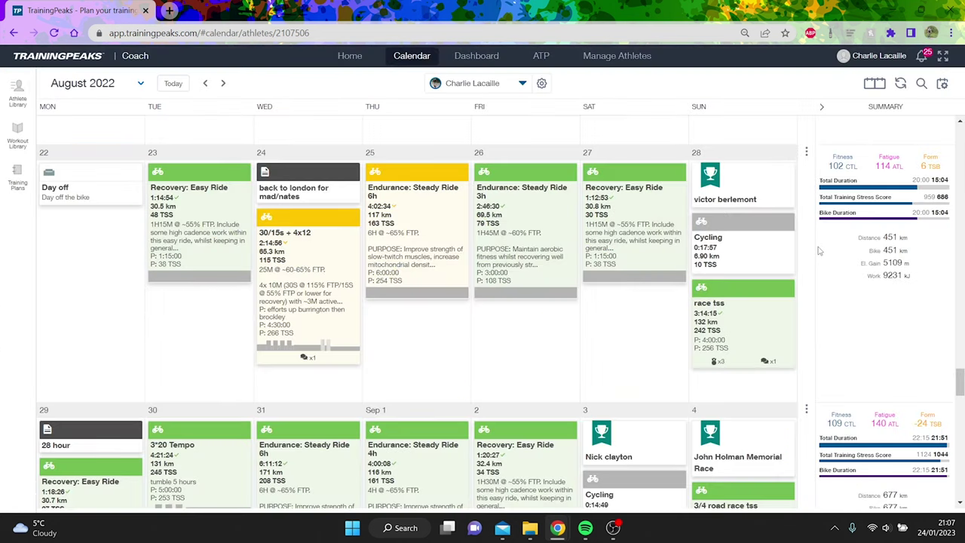
Check the average heart rate and normalized power of the August 25 Steady Ride 6h, and close it.
click(427, 225)
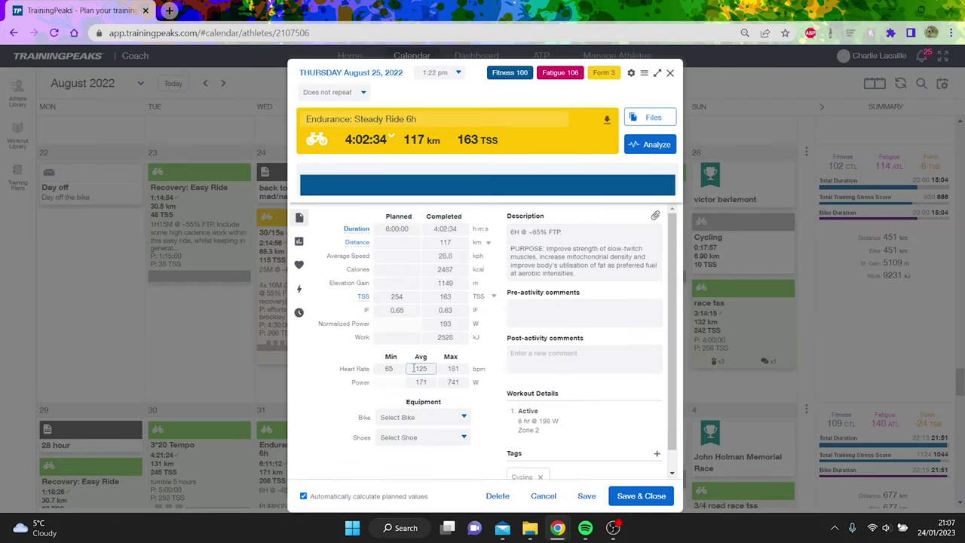
click(460, 325)
click(669, 73)
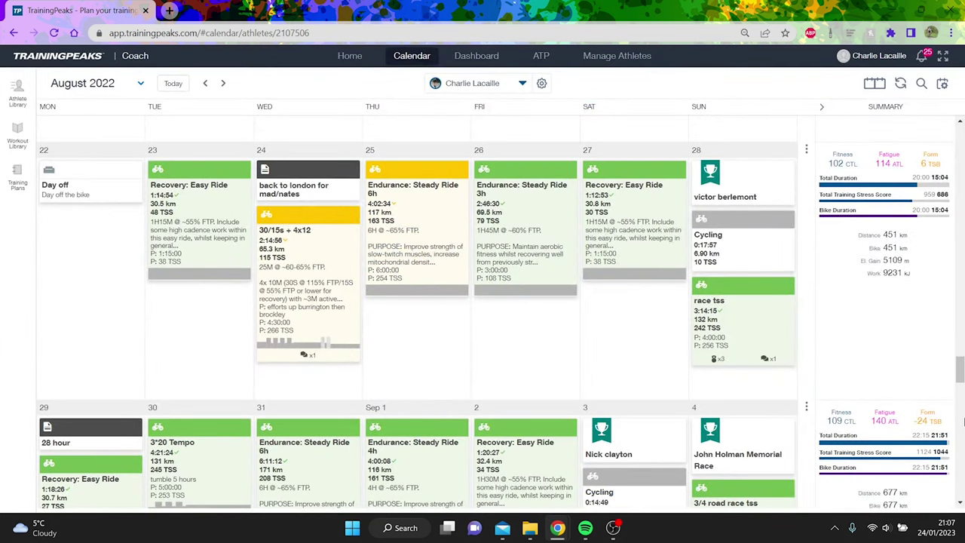
Check the normalized power, heart rate and comments of the September 4 3/4 road race, and close it.
scroll(961, 411, down, 5)
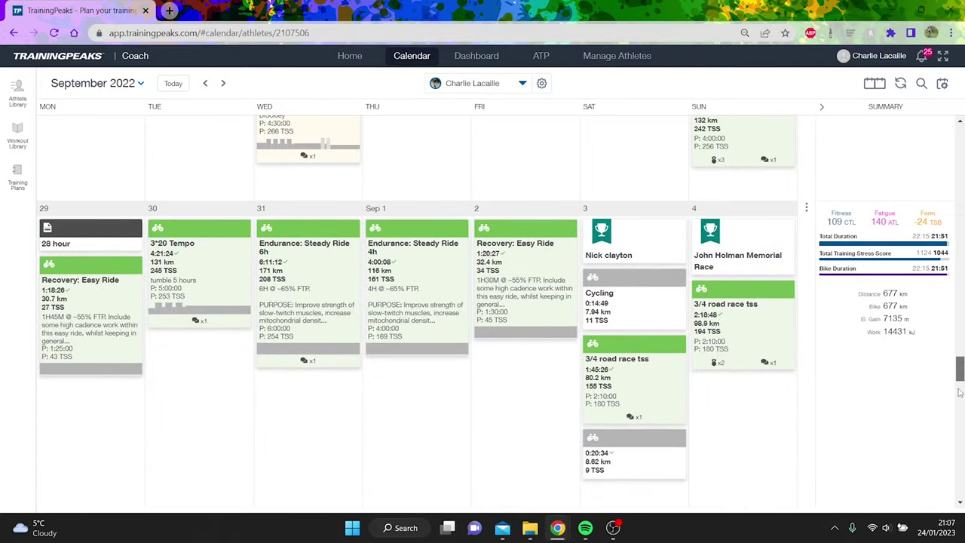
scroll(960, 392, down, 1)
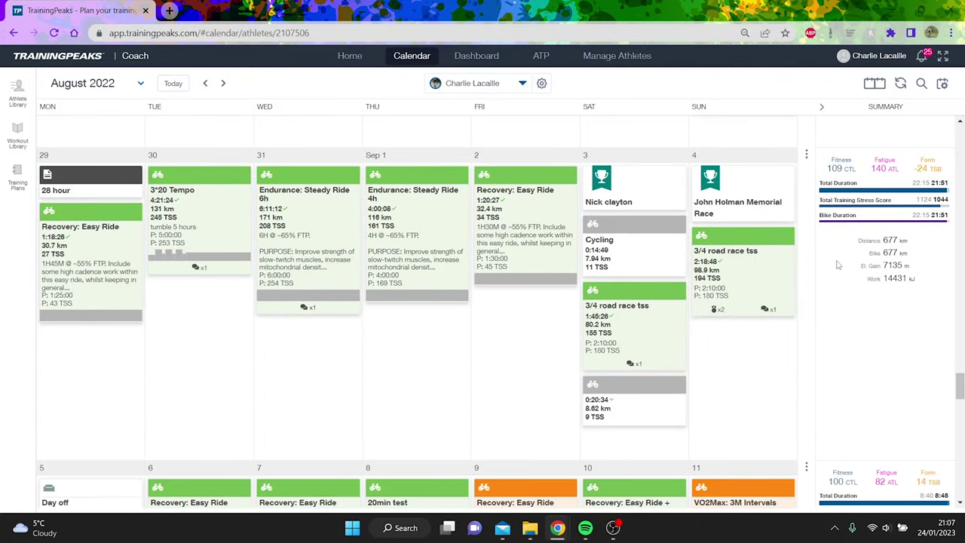
click(729, 296)
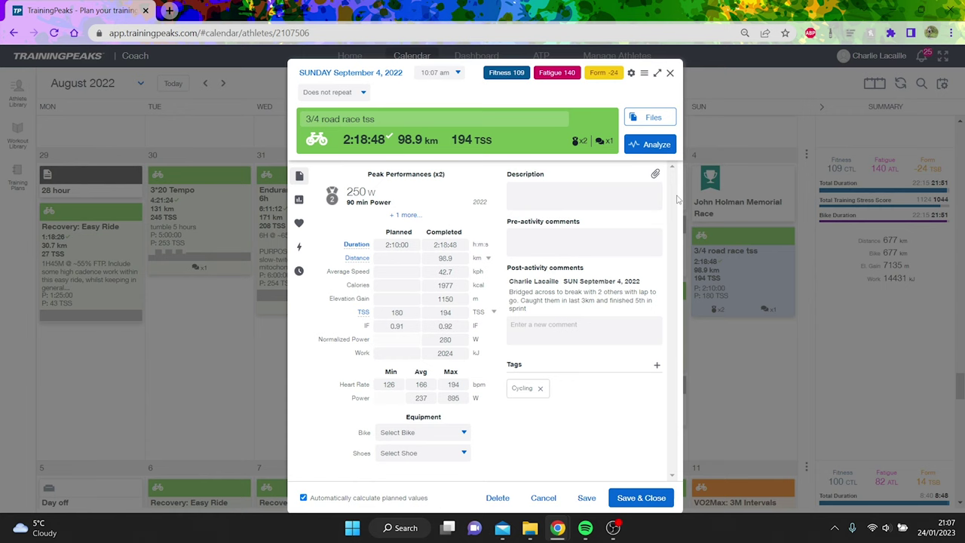
click(456, 341)
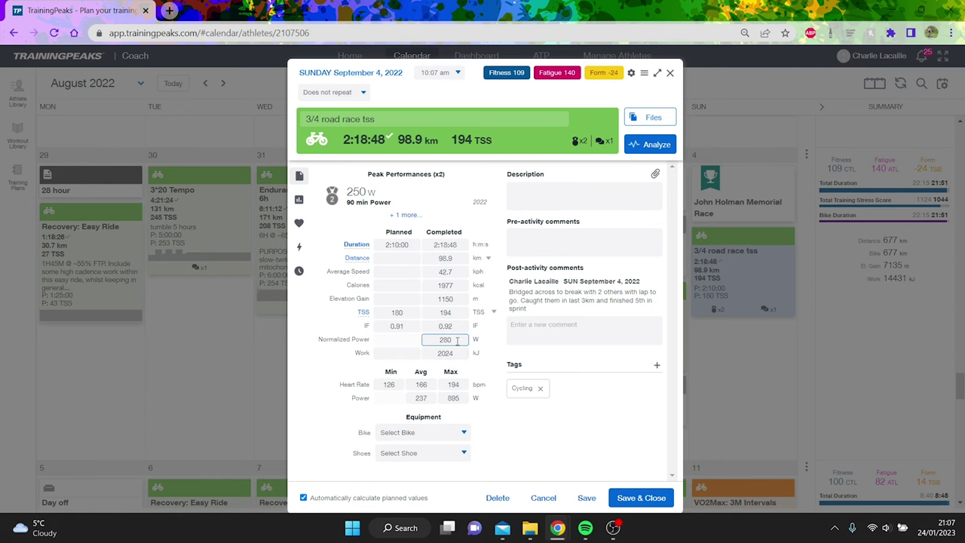
click(434, 375)
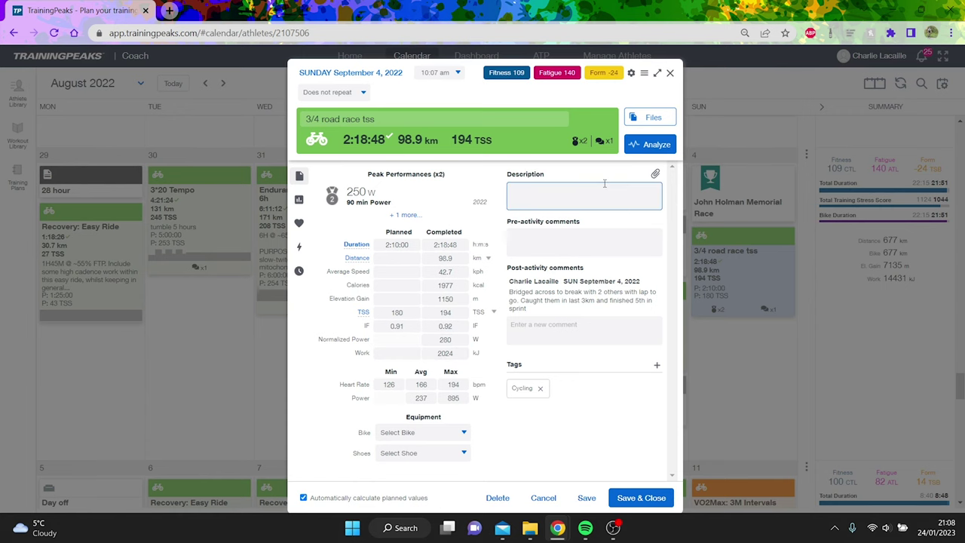
click(669, 74)
Browse the mid-September race weeks, review the 142 km ride of September 24 and its comments, and close it.
drag(961, 385, 962, 411)
scroll(962, 411, down, 1)
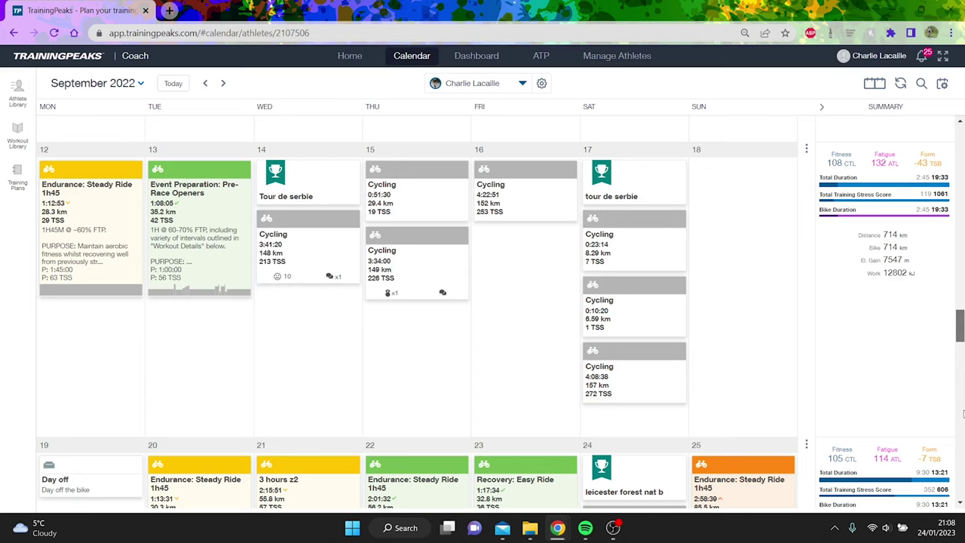
scroll(962, 414, down, 3)
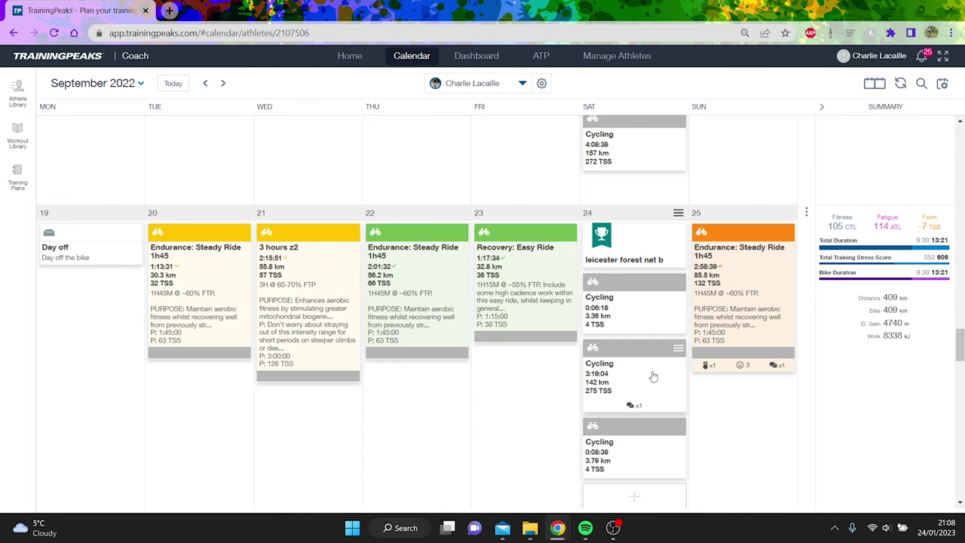
click(653, 376)
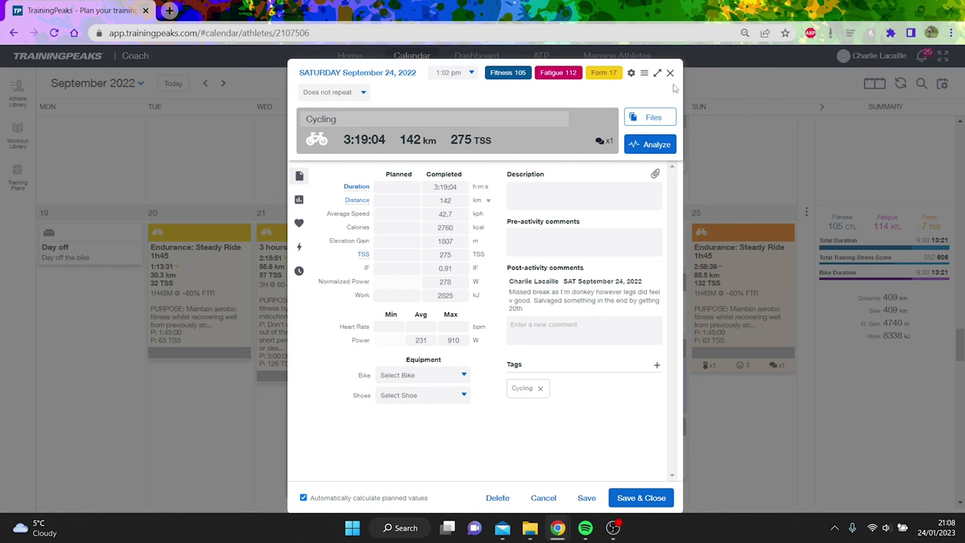
click(670, 73)
Analyze the September 8 20min test and check the power and heart rate of laps 9 and 10.
drag(958, 345, 952, 290)
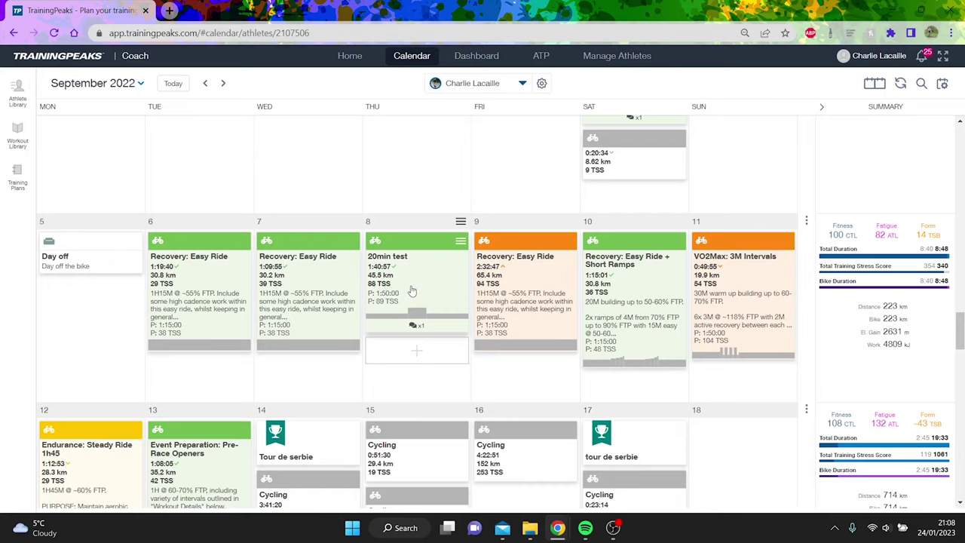
click(412, 291)
click(647, 146)
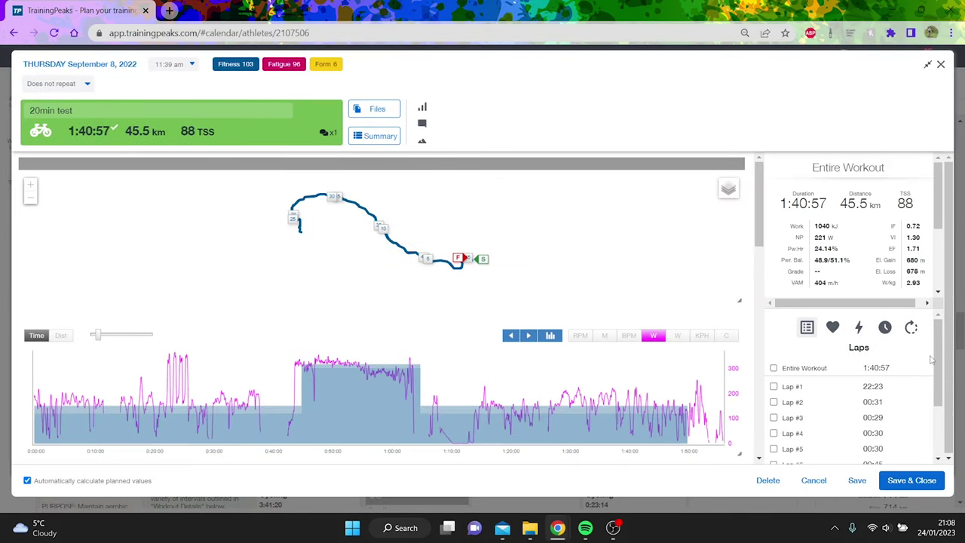
scroll(931, 360, down, 2)
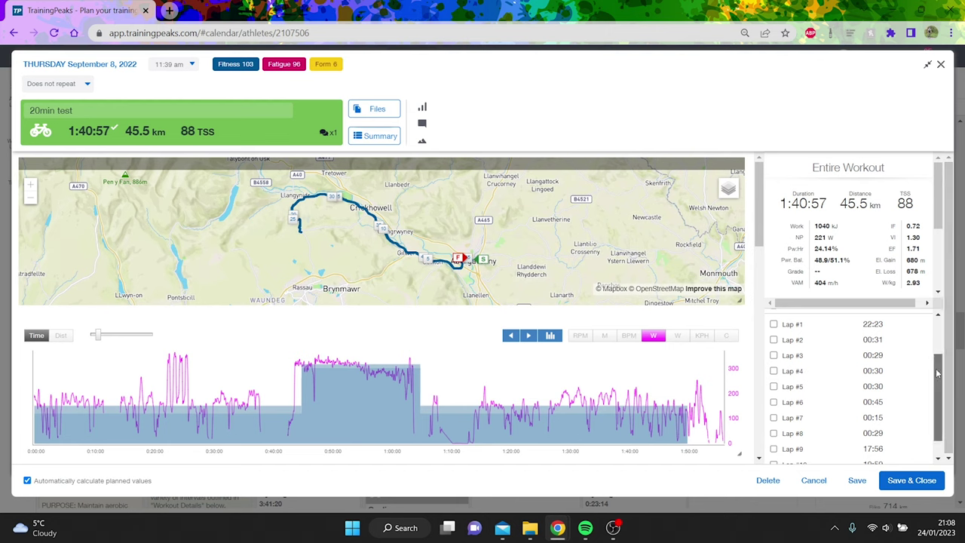
scroll(937, 374, down, 1)
click(882, 427)
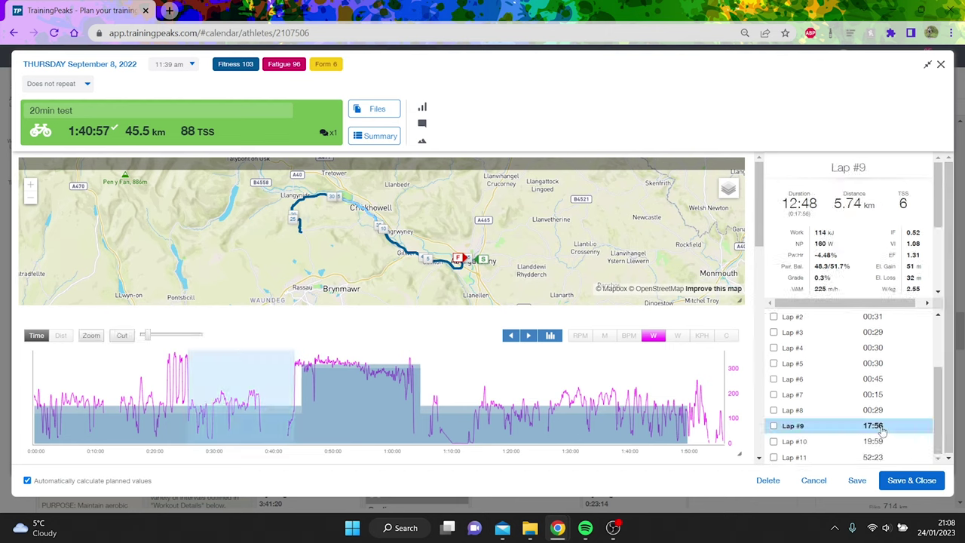
click(874, 444)
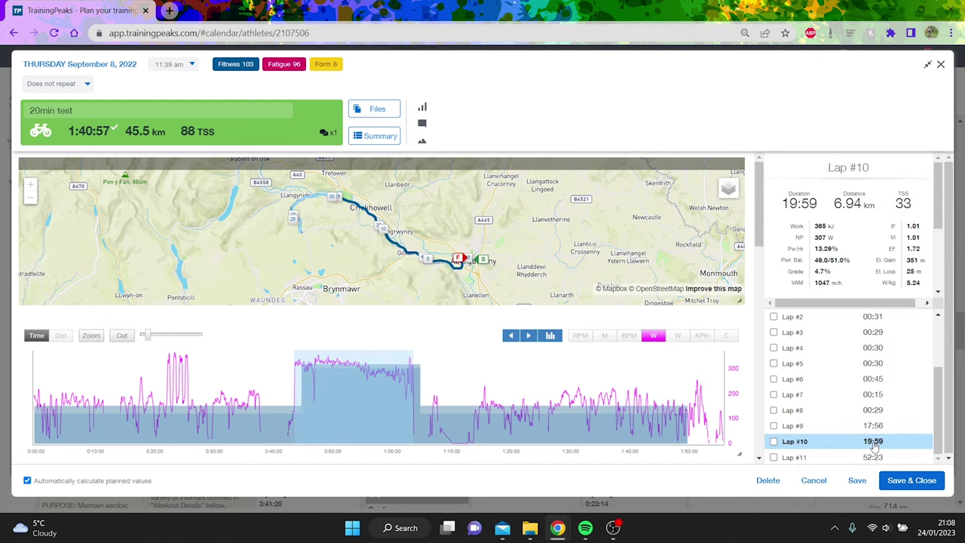
click(940, 248)
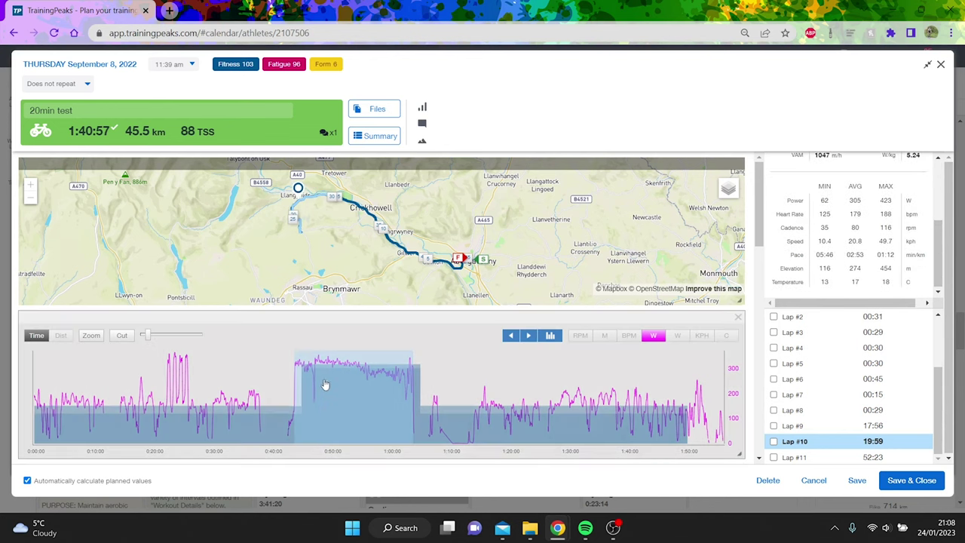
mouse_move(305, 373)
Check the 10-minute peak power and its heart rate in the September 8 20min test, and close the workout.
scroll(942, 328, up, 1)
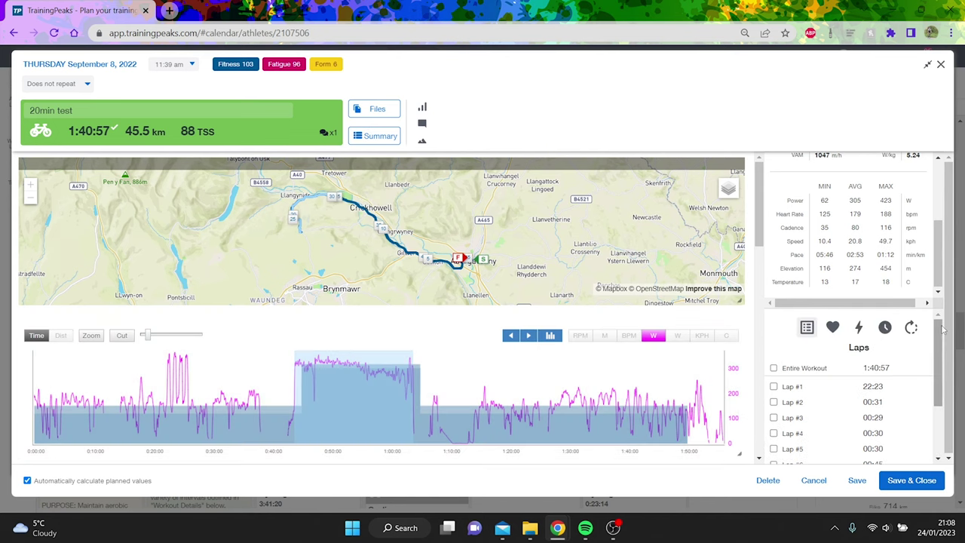
click(857, 326)
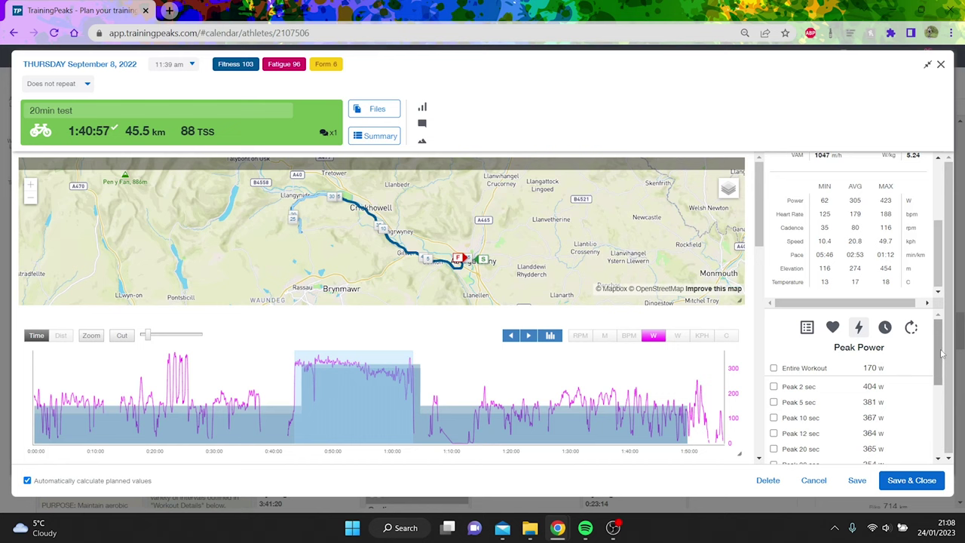
scroll(923, 388, down, 3)
click(893, 408)
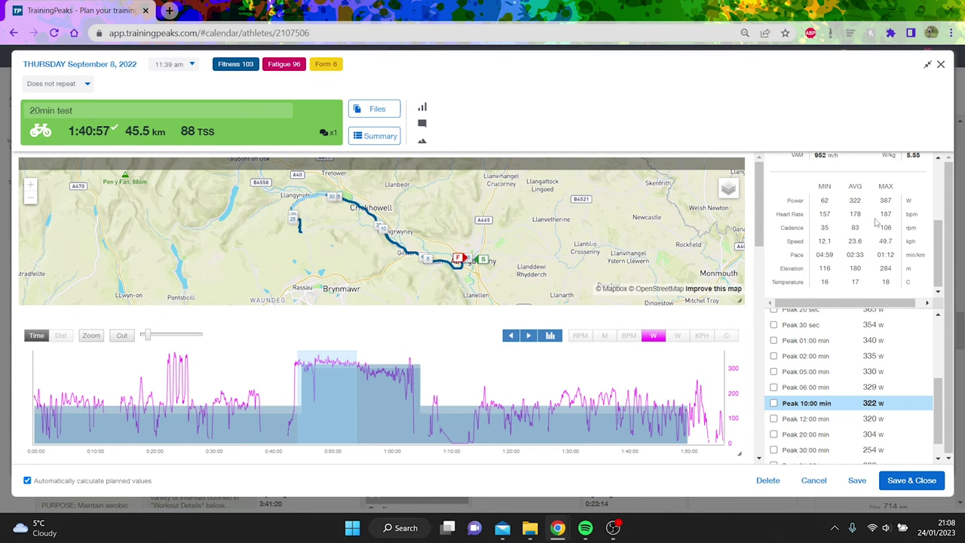
click(940, 65)
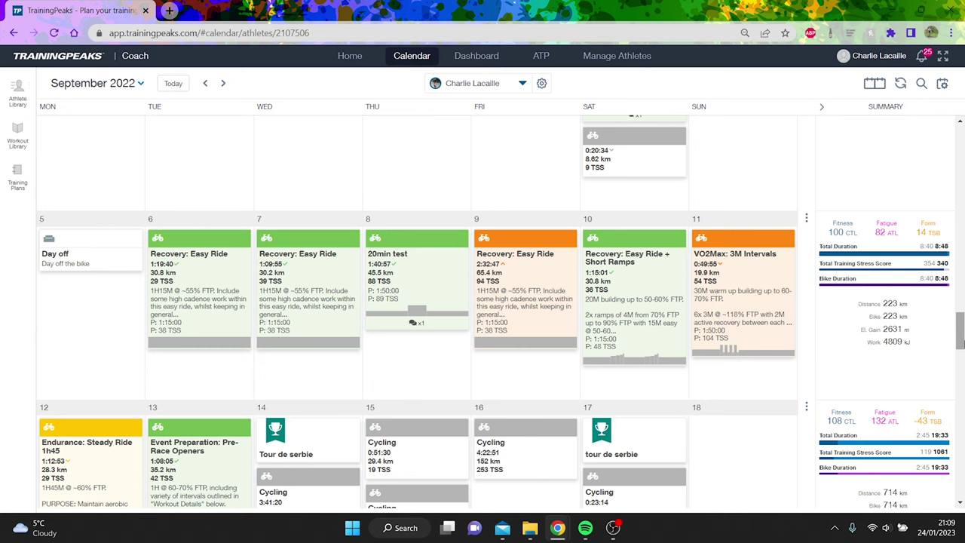
Go back to the August 25 Steady Ride 6h, check its summary again, and close it.
drag(958, 339, 951, 280)
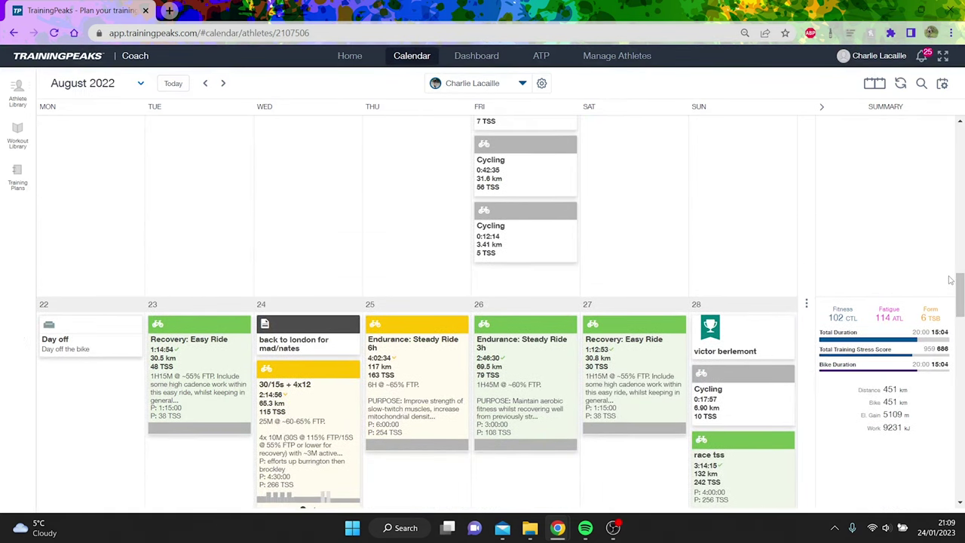
click(425, 373)
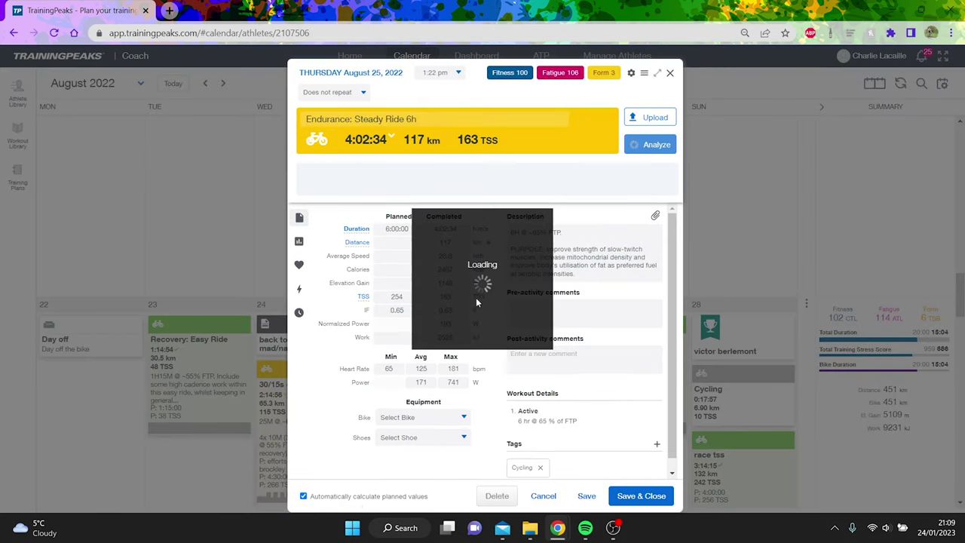
click(669, 73)
Browse the calendar from September to November, review the November 2 20min test's peak power and comments, and close it.
scroll(904, 339, down, 7)
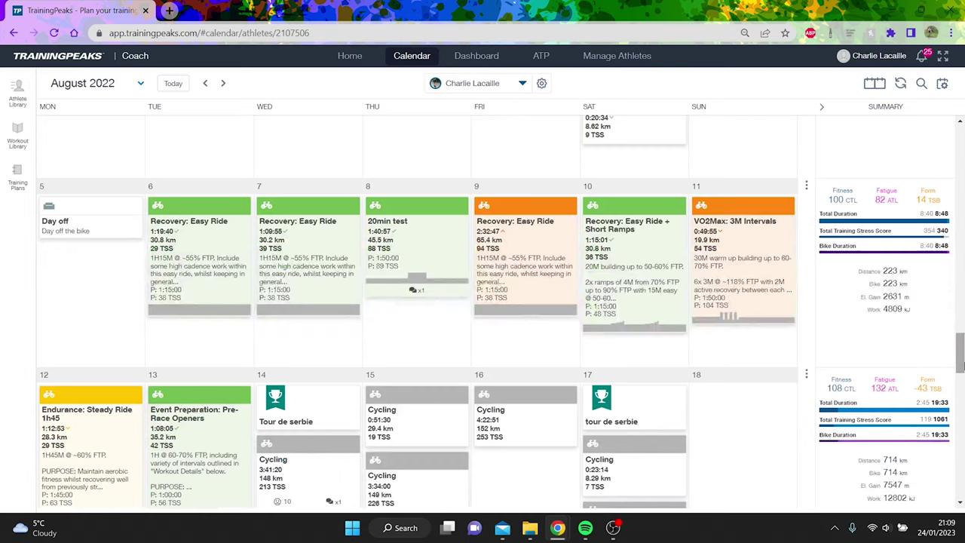
scroll(963, 391, down, 12)
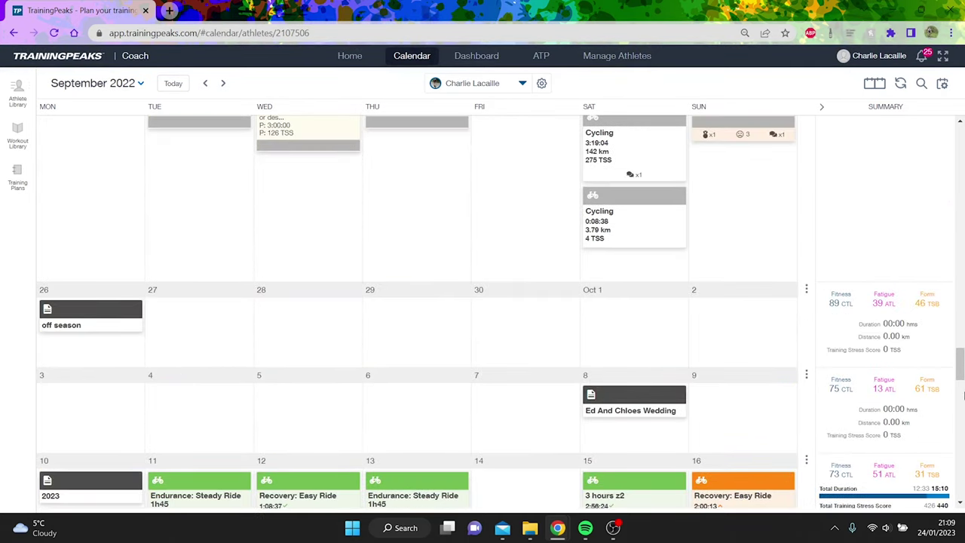
scroll(961, 358, up, 5)
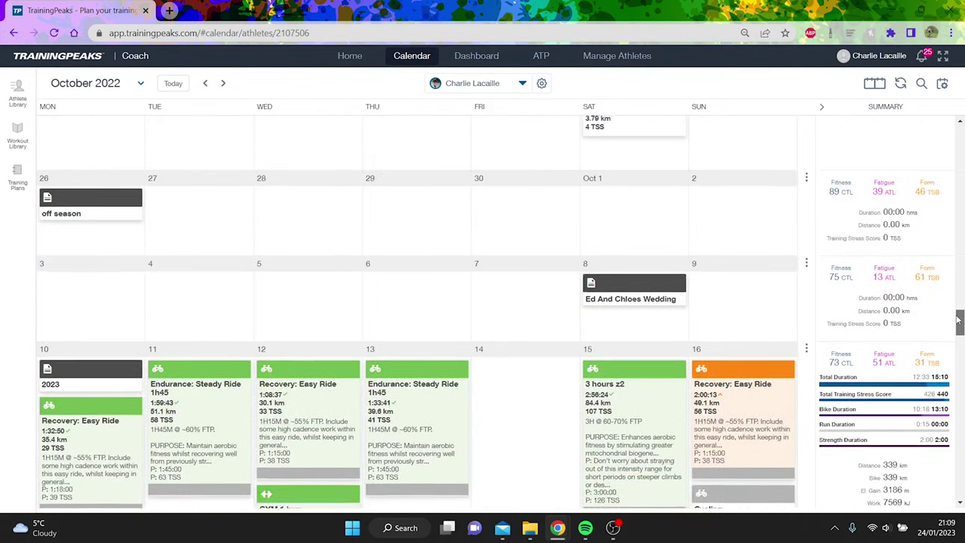
scroll(959, 353, down, 10)
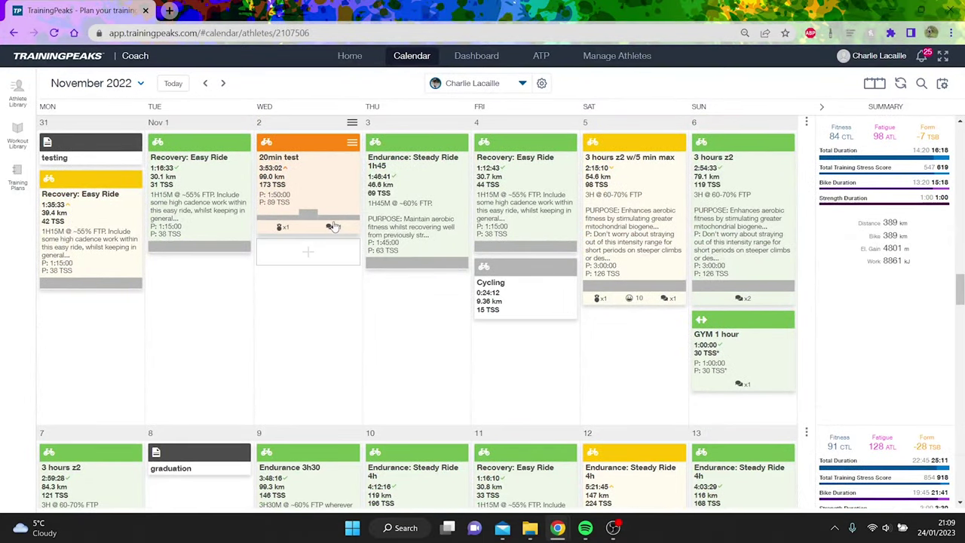
click(335, 225)
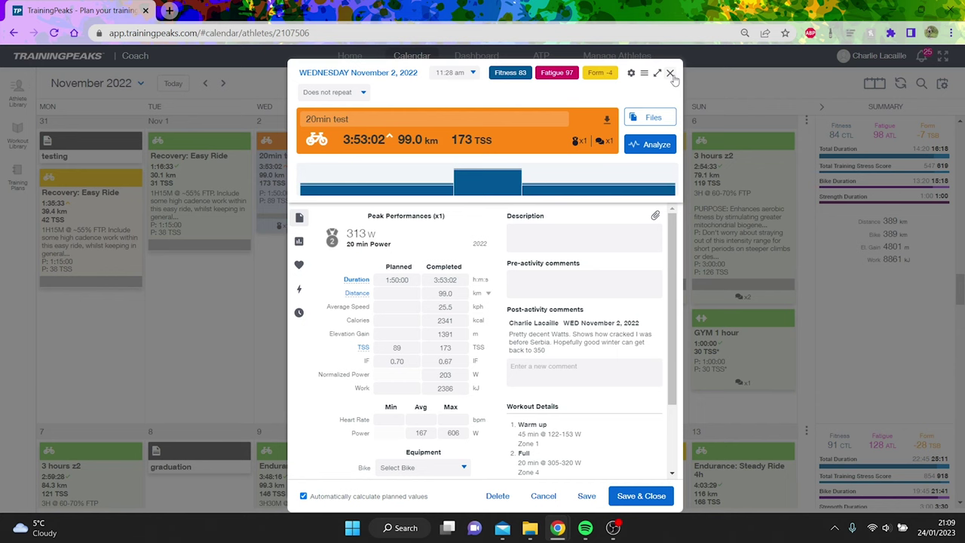
click(669, 73)
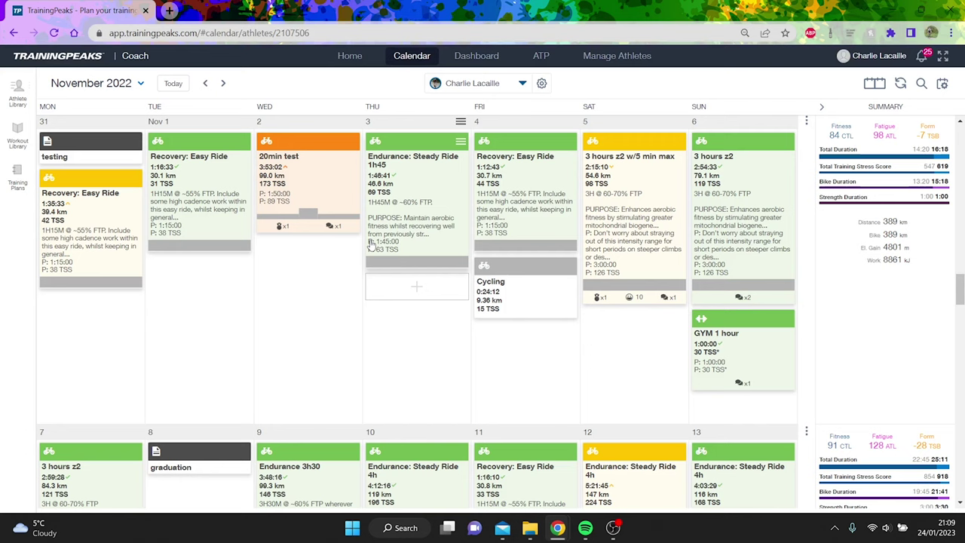
Check the average power of the November 3 Steady Ride 1h45, view the November 17 5h ride, and close both.
click(444, 226)
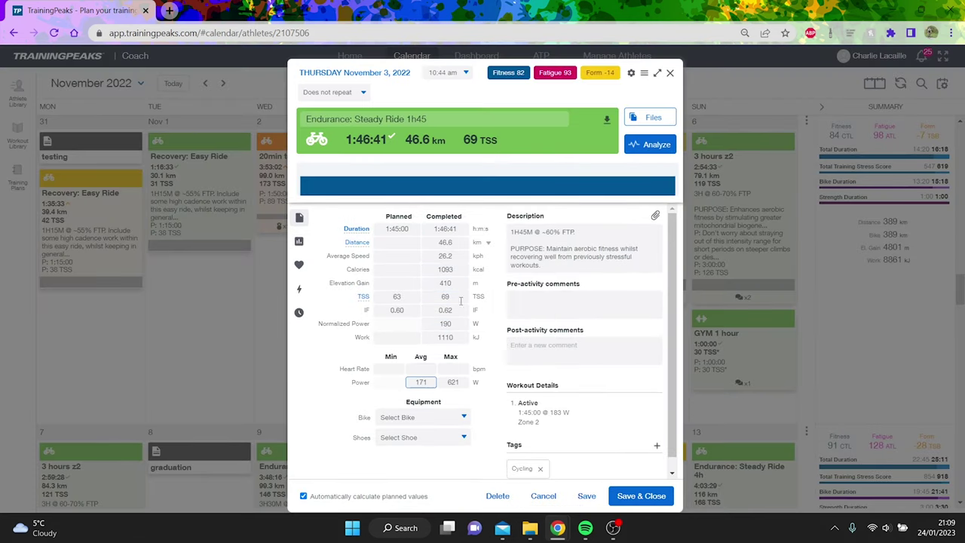
click(669, 73)
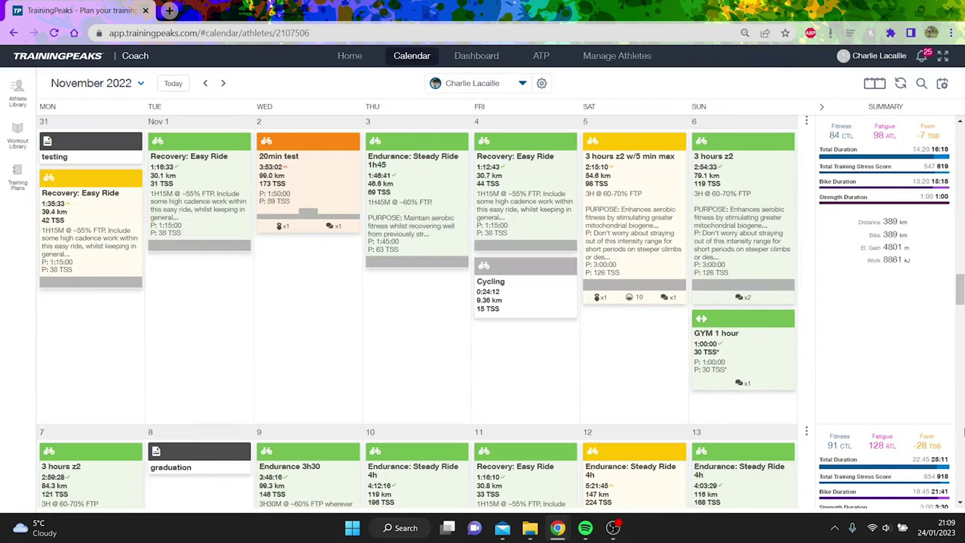
scroll(962, 431, down, 5)
click(392, 447)
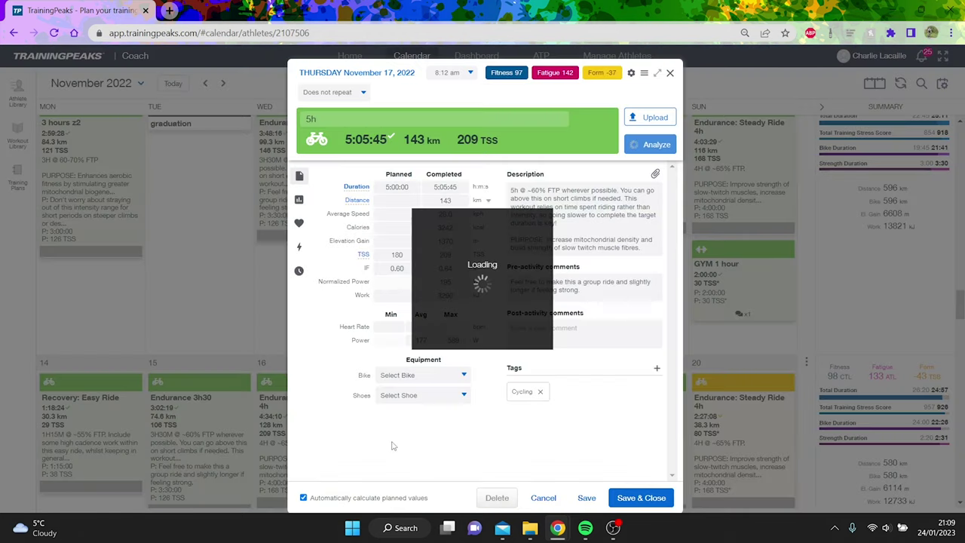
click(669, 74)
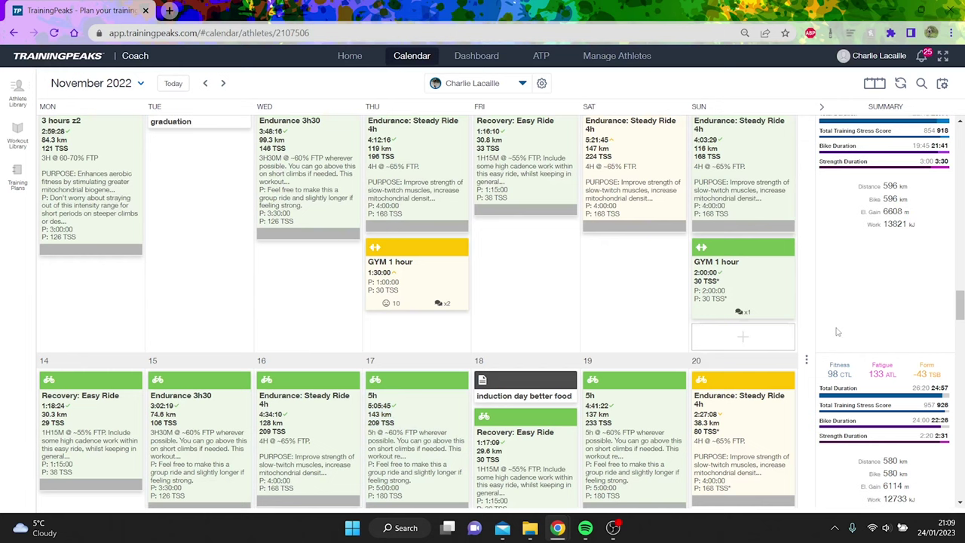
Check the normalized power and average heart rate of the December 8 3 hours z2 ride, and close it.
scroll(963, 425, down, 10)
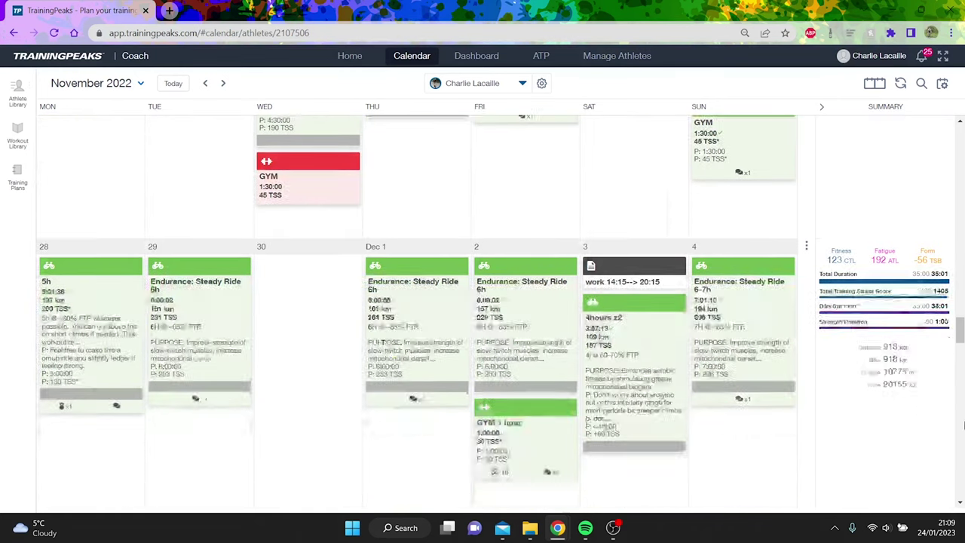
scroll(963, 426, down, 5)
click(409, 339)
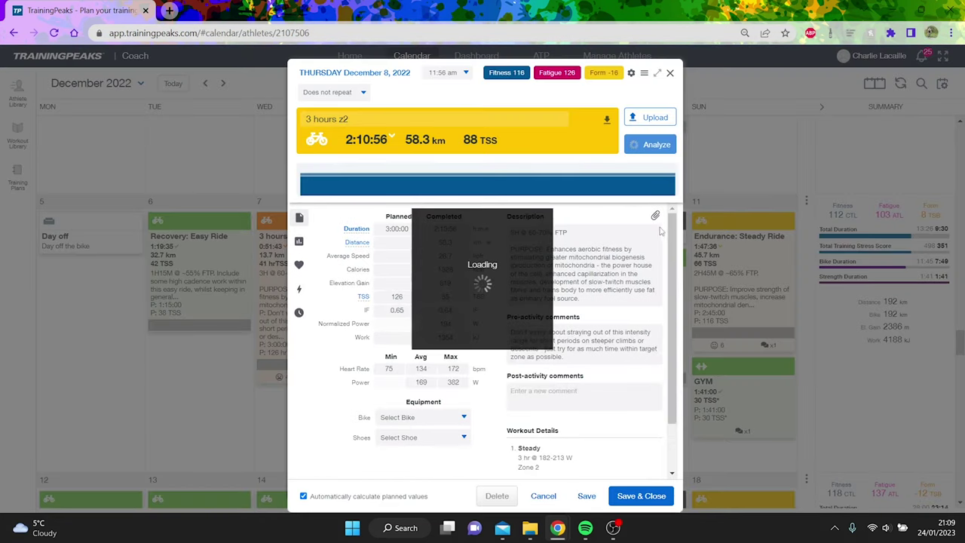
click(446, 324)
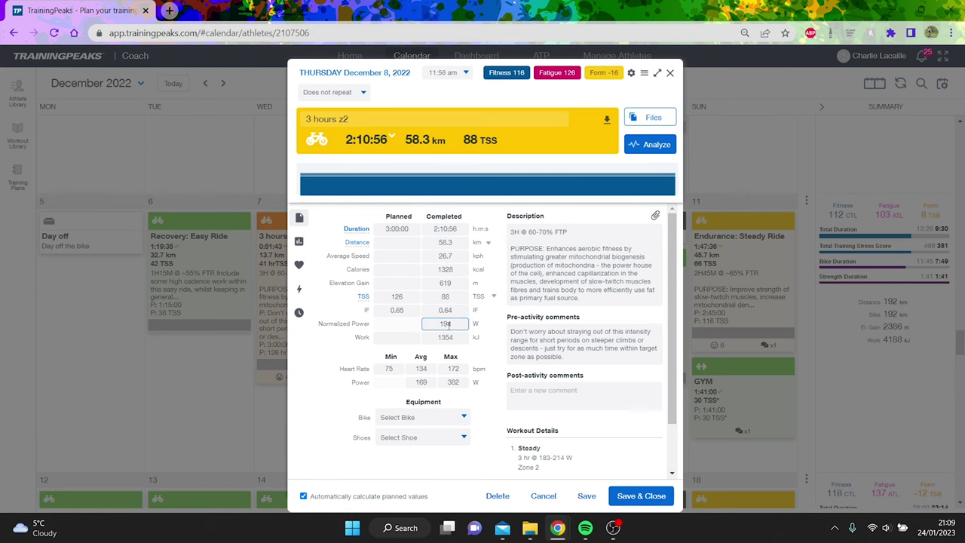
click(430, 367)
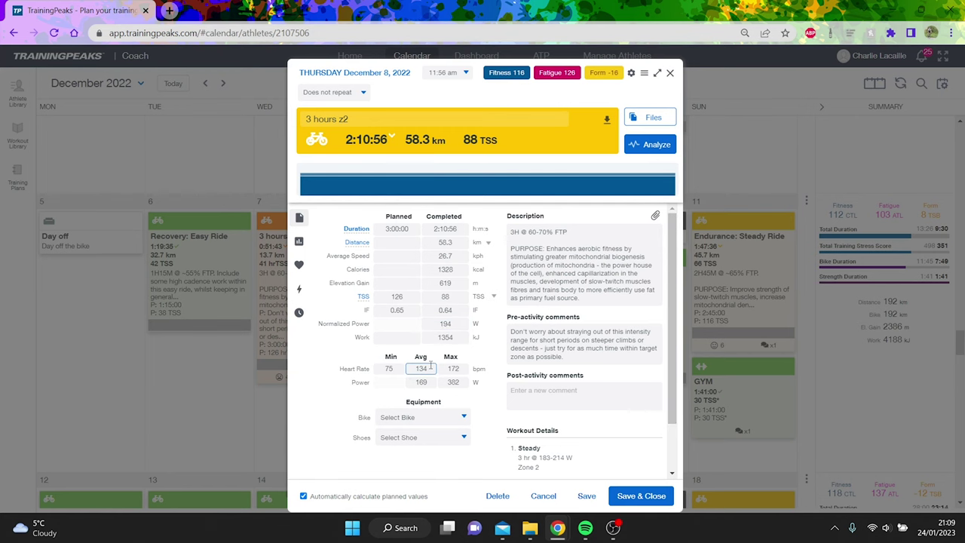
click(670, 73)
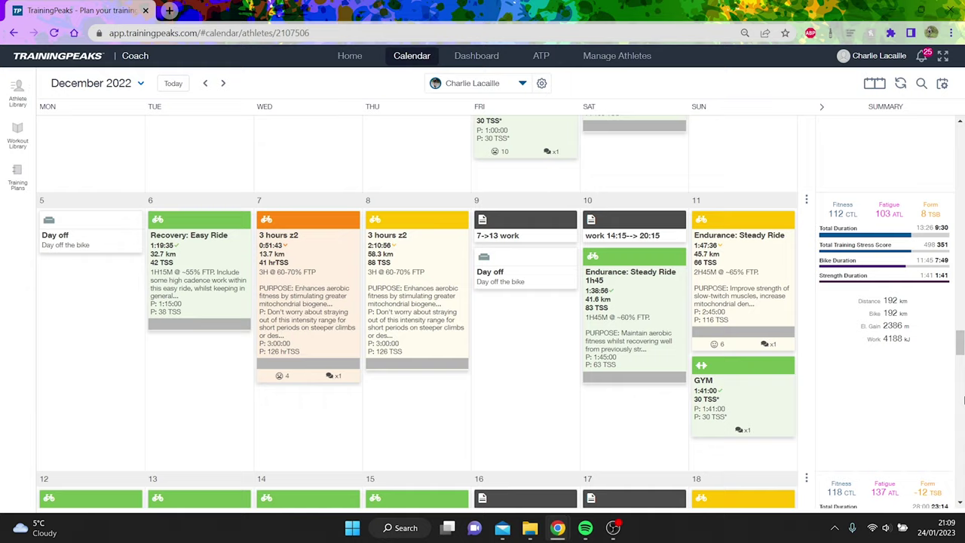
Browse the December training weeks, check the normalized power of the December 4 Steady Ride 6-7h, and close it.
scroll(963, 400, down, 5)
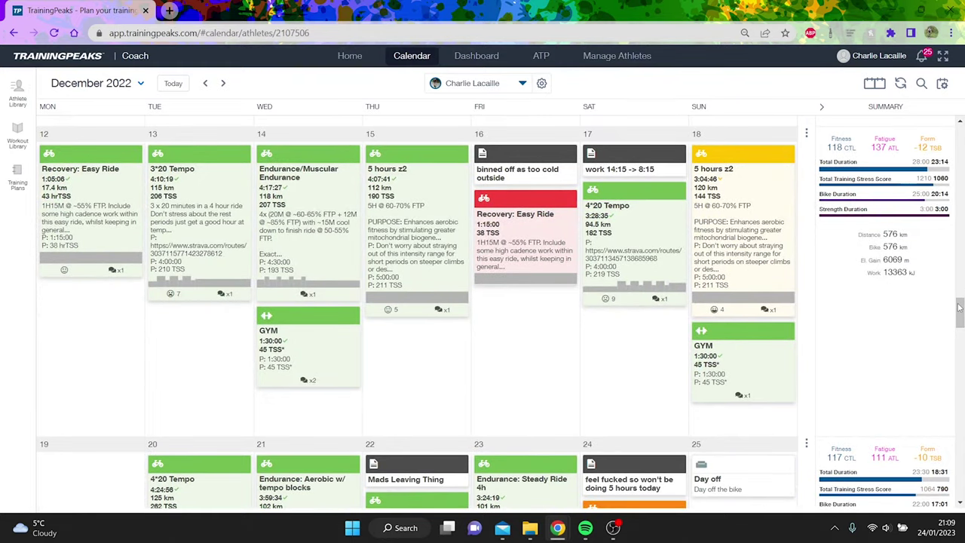
scroll(963, 325, down, 3)
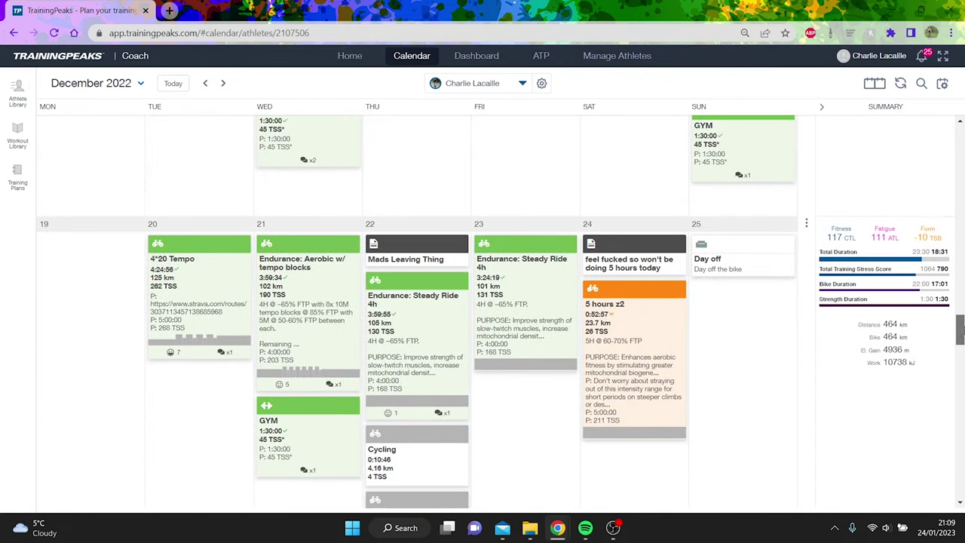
scroll(962, 330, down, 5)
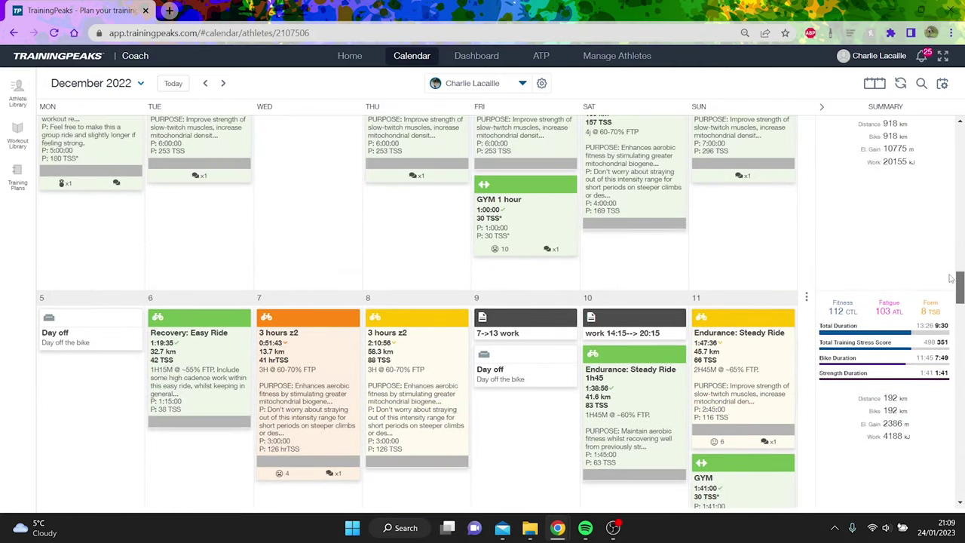
scroll(951, 279, up, 3)
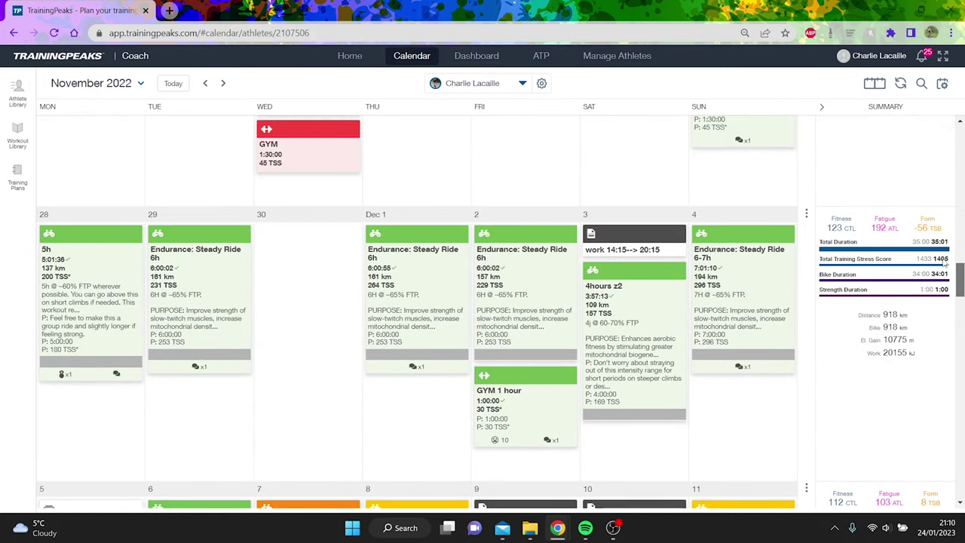
click(752, 280)
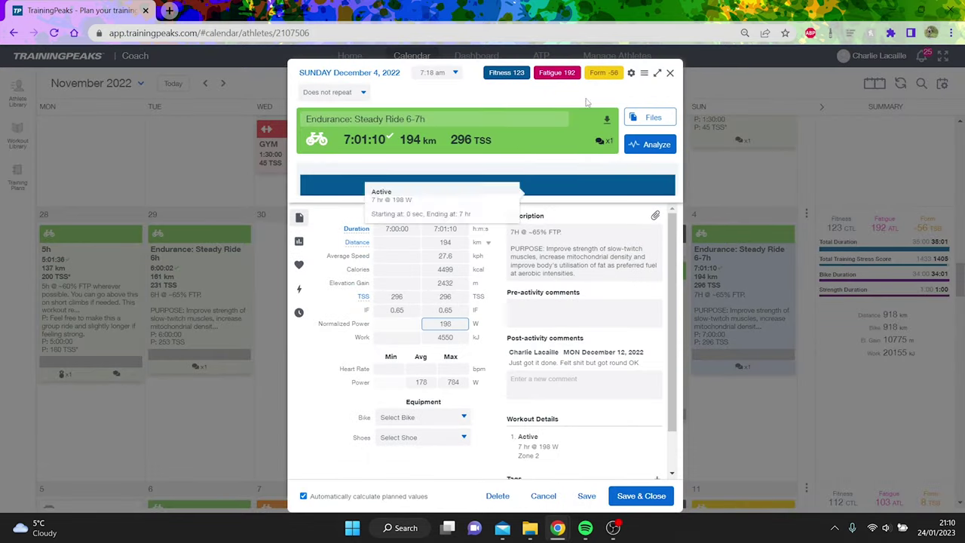
click(670, 73)
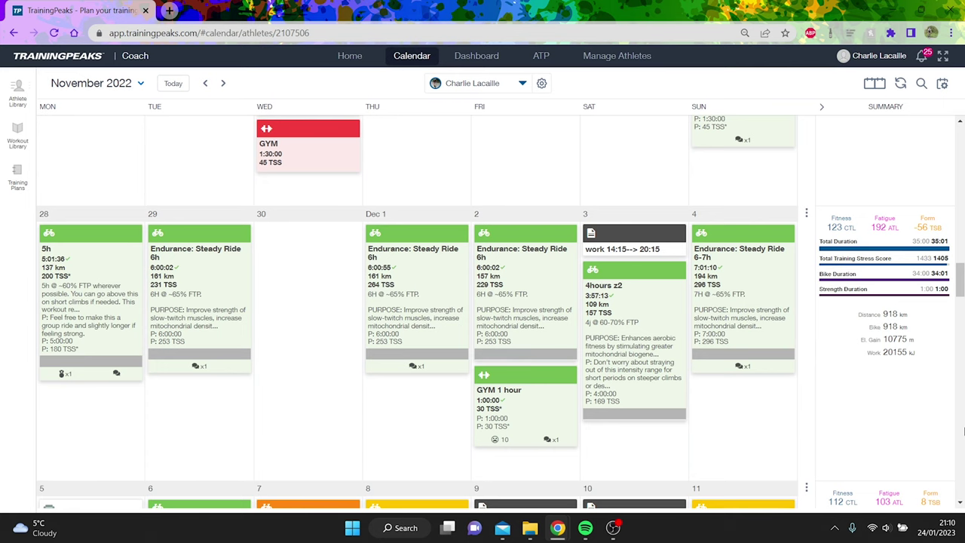
Browse the training weeks from December 5 to January 1, examining the planned and completed workouts, day notes and weekly summaries.
scroll(963, 431, down, 5)
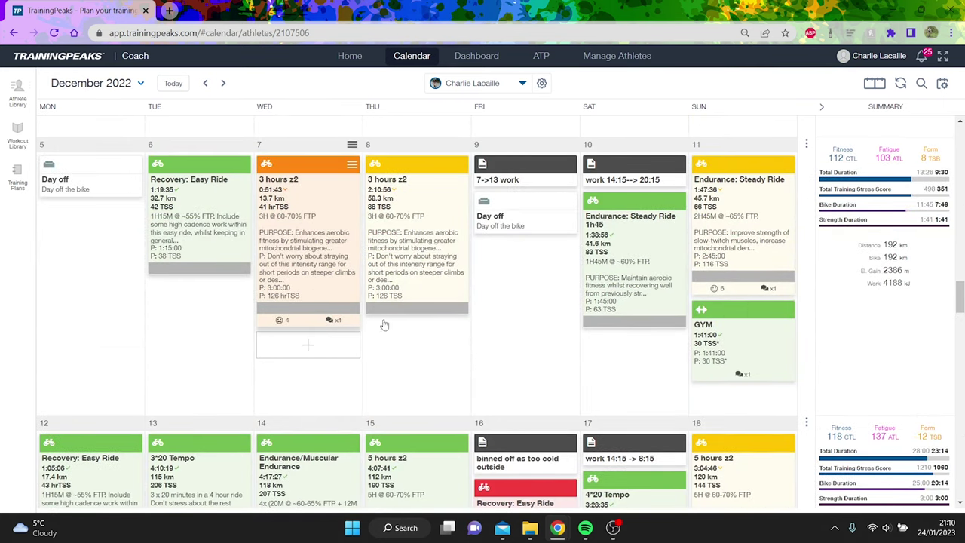
scroll(960, 313, down, 3)
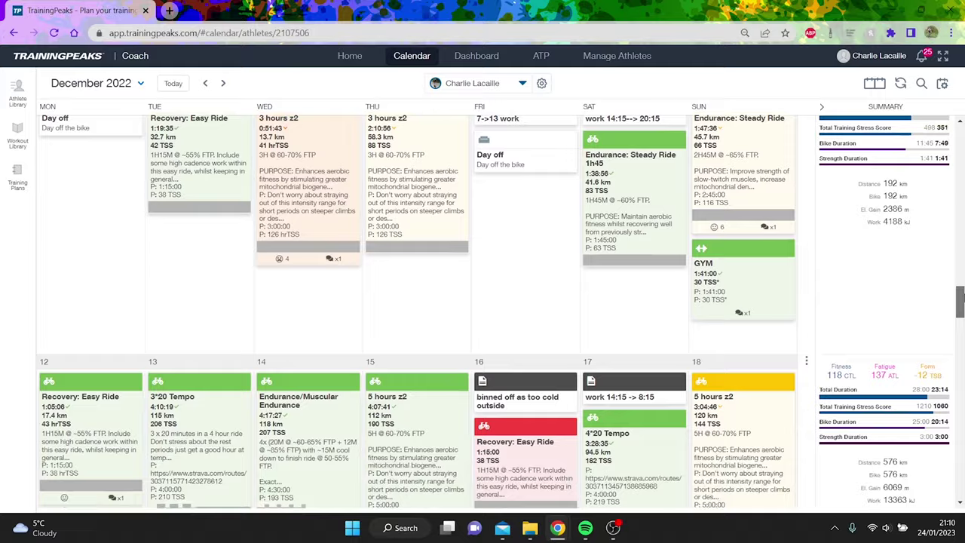
scroll(961, 313, down, 3)
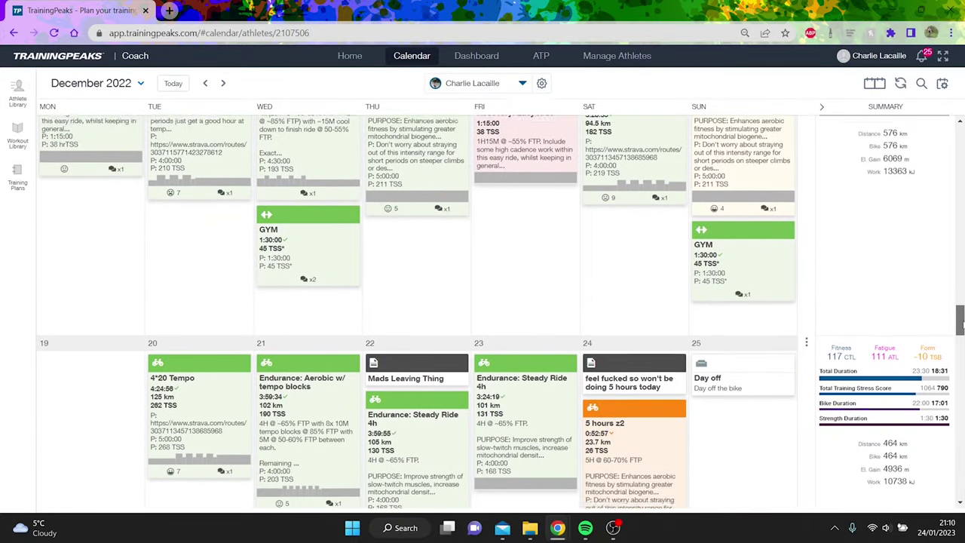
scroll(961, 323, up, 7)
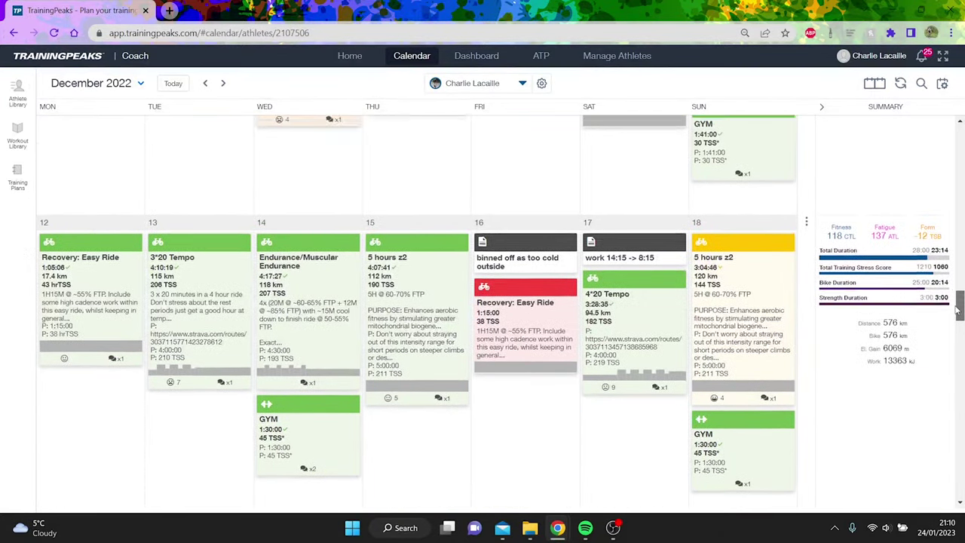
scroll(948, 301, down, 5)
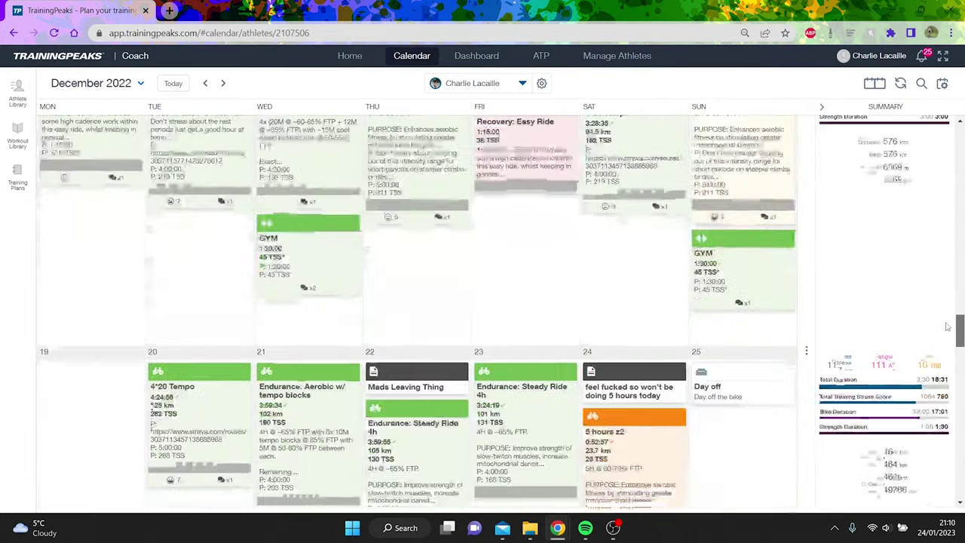
scroll(946, 326, down, 2)
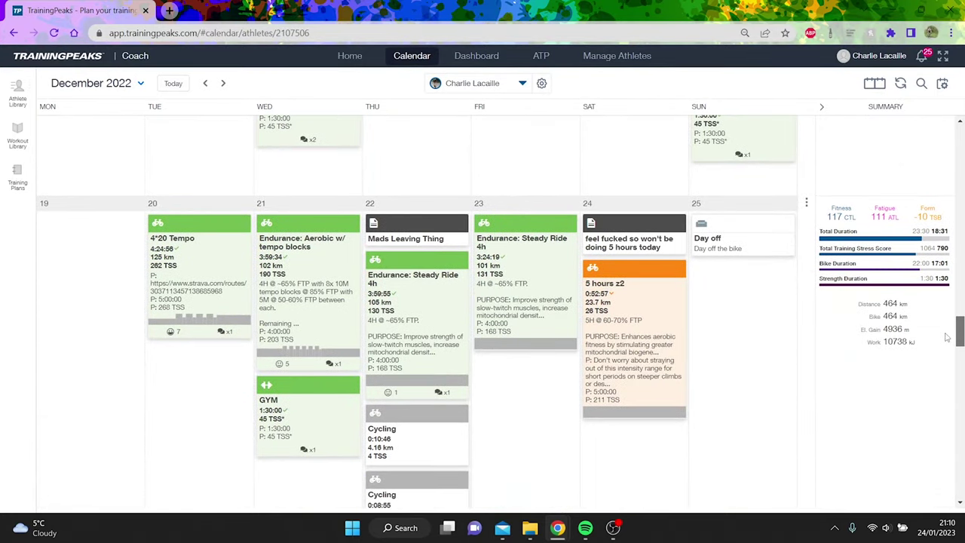
scroll(947, 336, down, 4)
scroll(946, 337, up, 3)
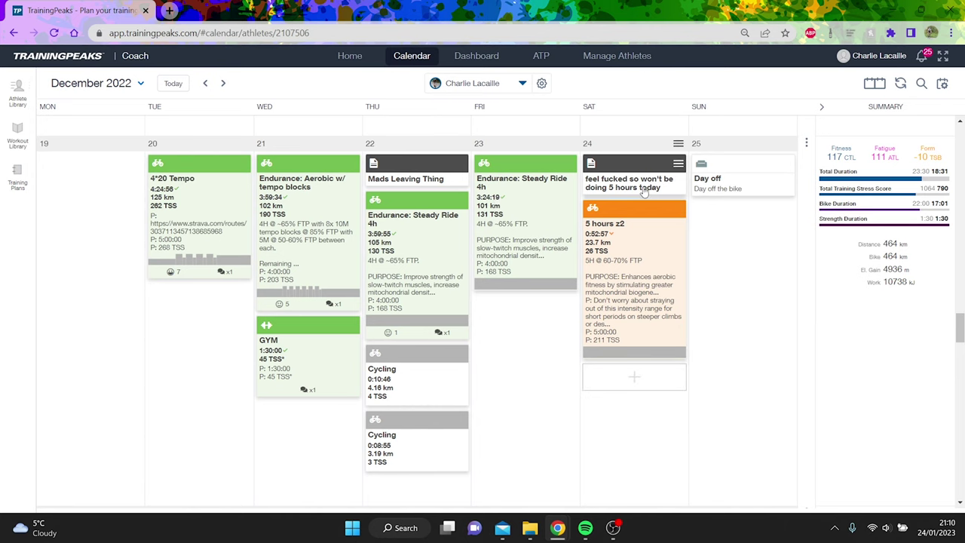
scroll(959, 341, down, 3)
scroll(959, 340, down, 2)
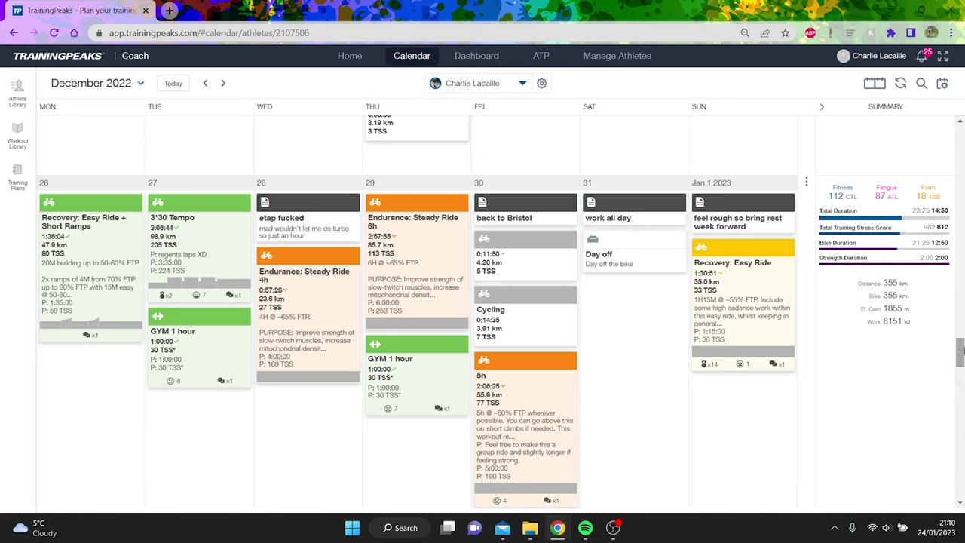
Open the January 8 20min test, review its peak power performances and post-activity comments, and close it.
drag(960, 352, 960, 389)
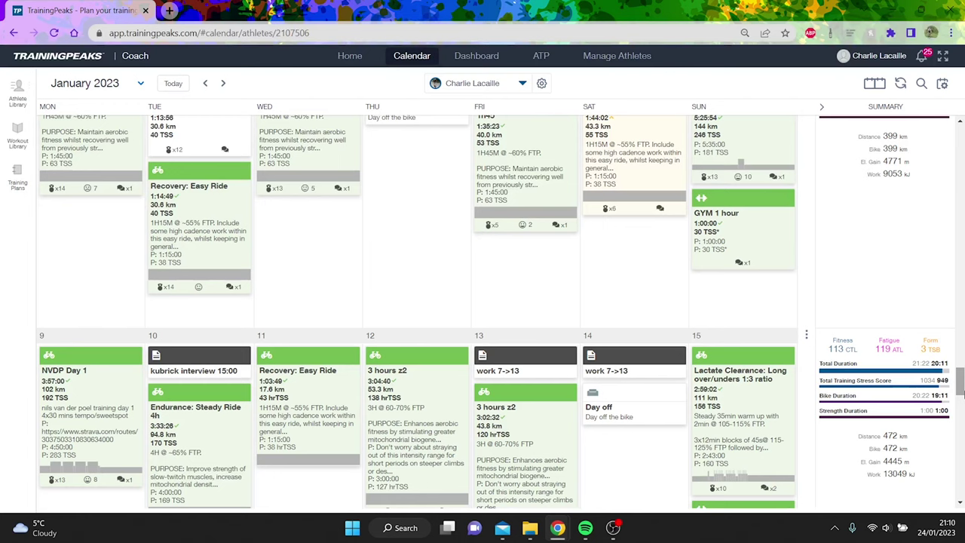
click(732, 154)
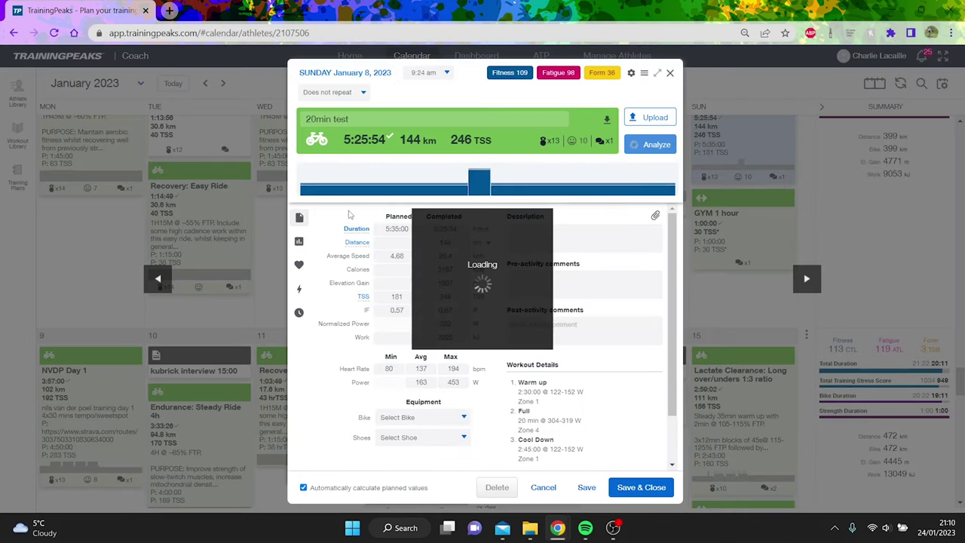
click(400, 259)
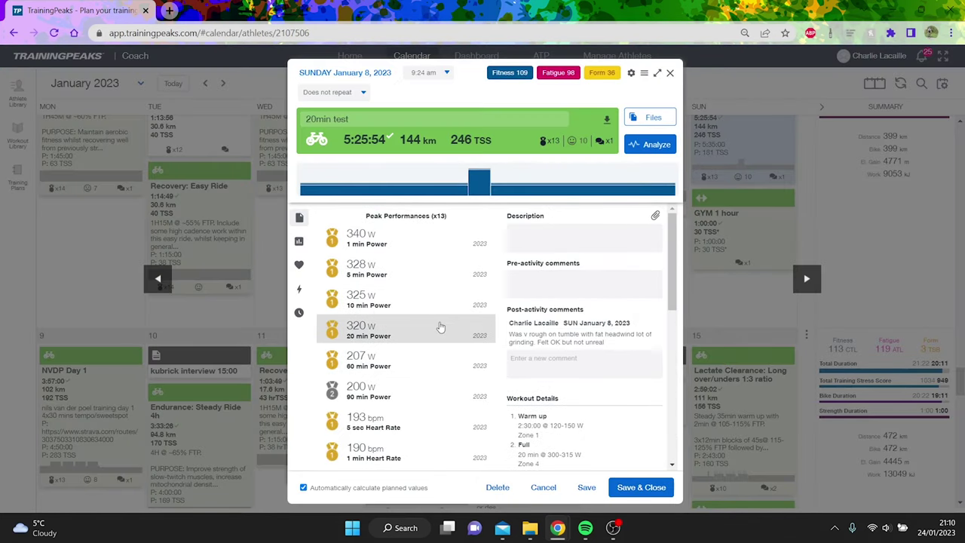
click(670, 75)
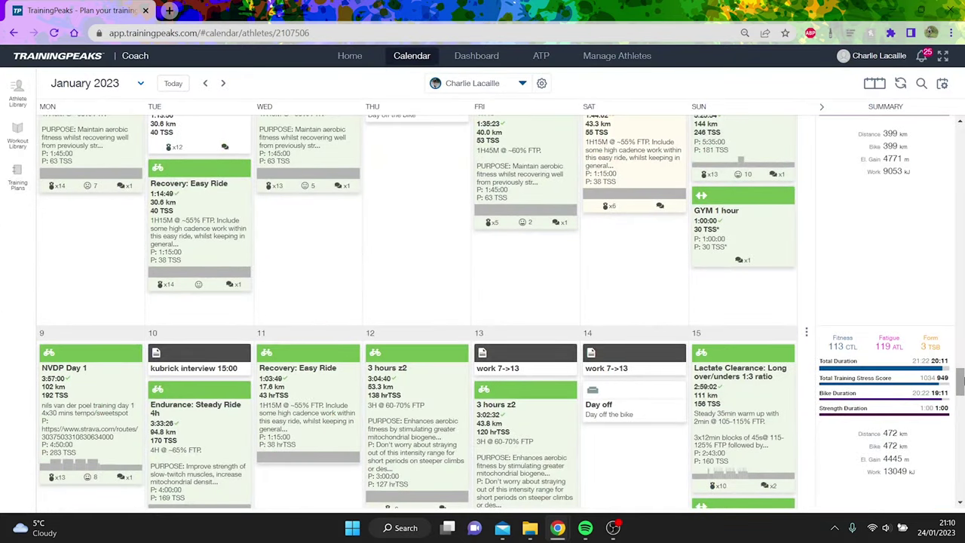
Look over the January 9 to 22 weeks and open the January 18 Lactate Clearance ride in the detailed analysis view.
scroll(959, 392, down, 3)
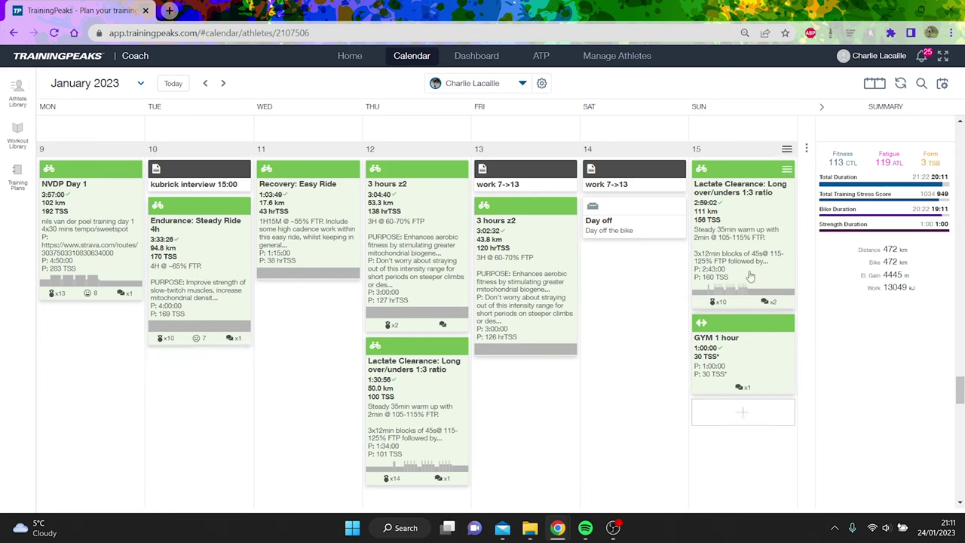
drag(960, 388, 961, 428)
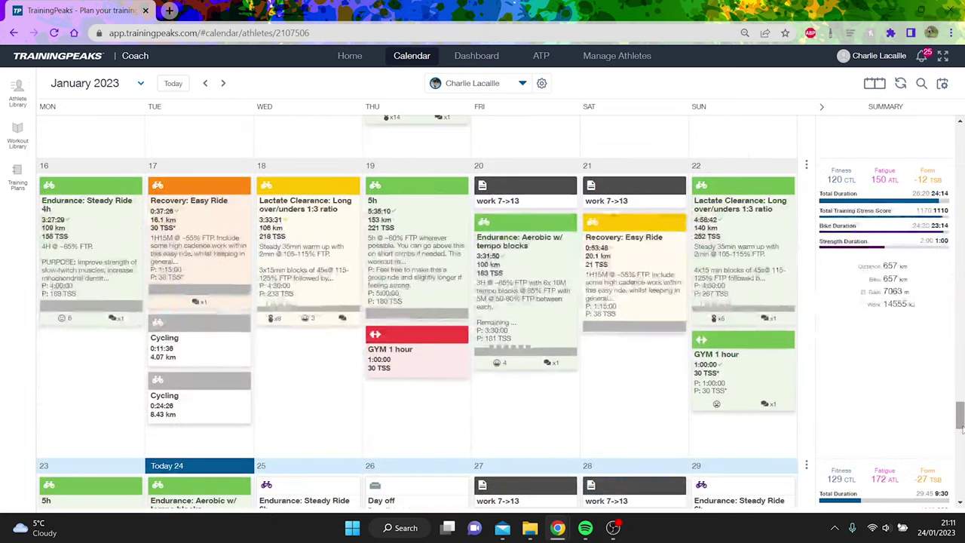
click(332, 259)
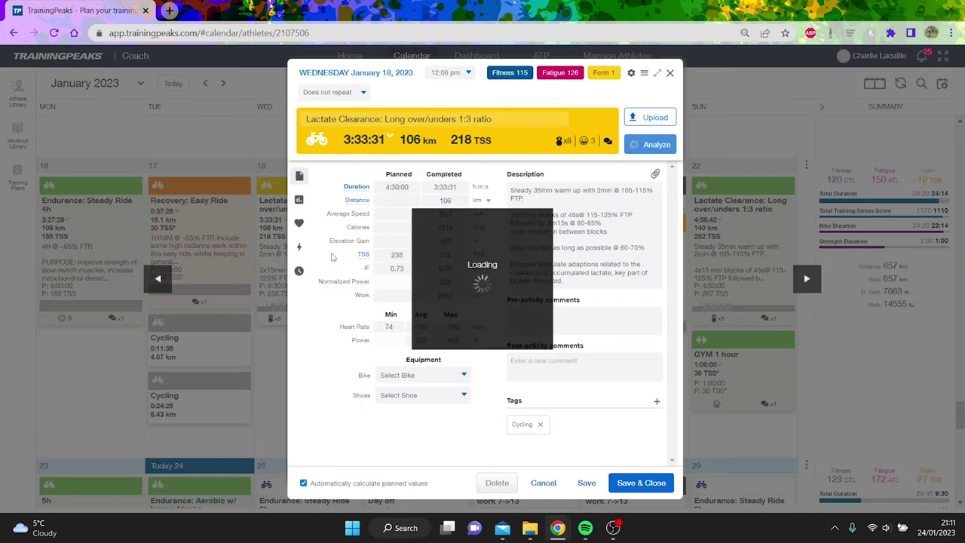
click(658, 147)
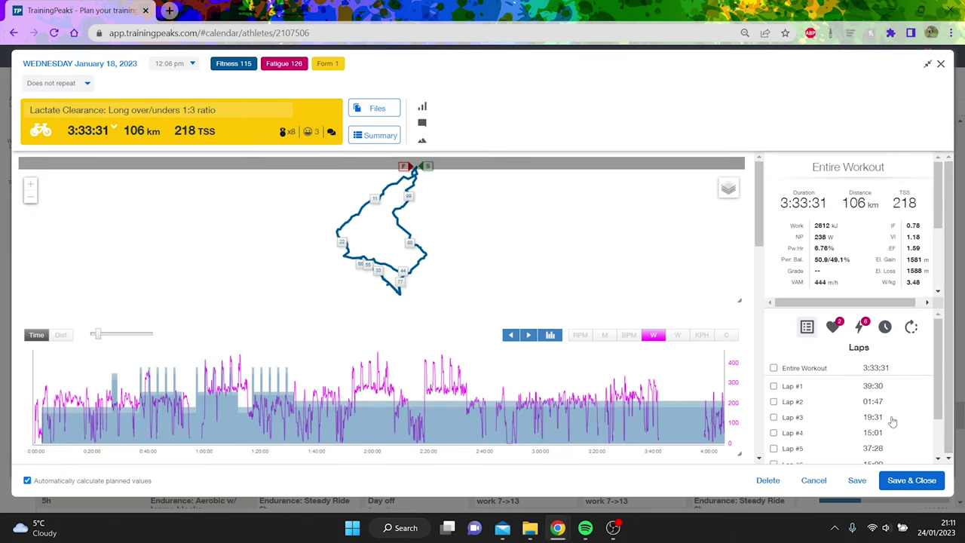
Check the power data of laps 3, 4, 6 and 8 of the January 18 Lactate Clearance ride, and close it.
click(904, 417)
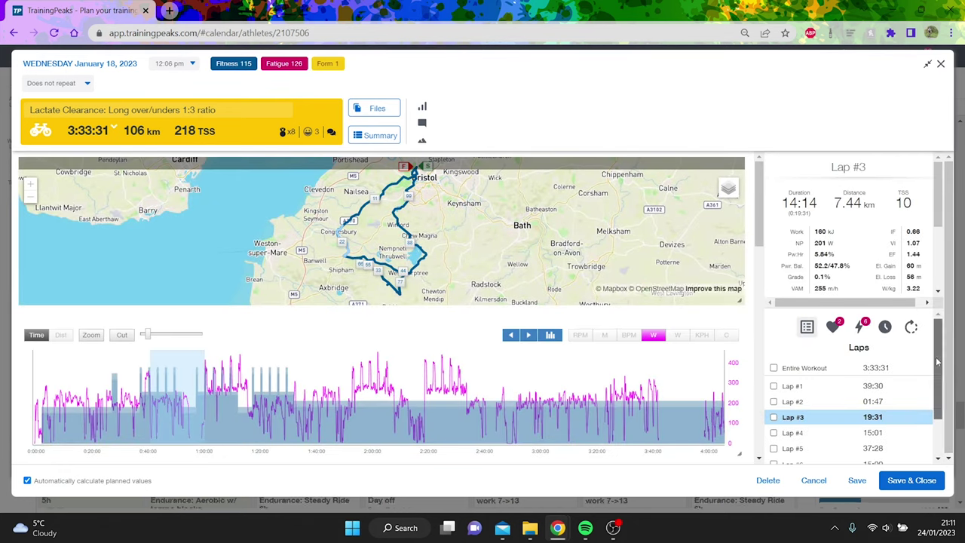
scroll(934, 364, down, 1)
click(890, 402)
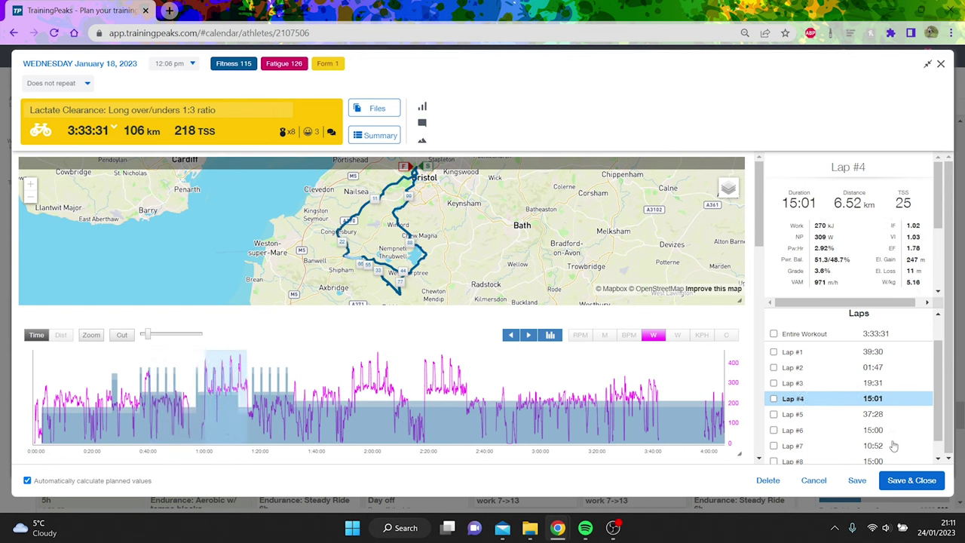
click(892, 432)
scroll(940, 407, down, 1)
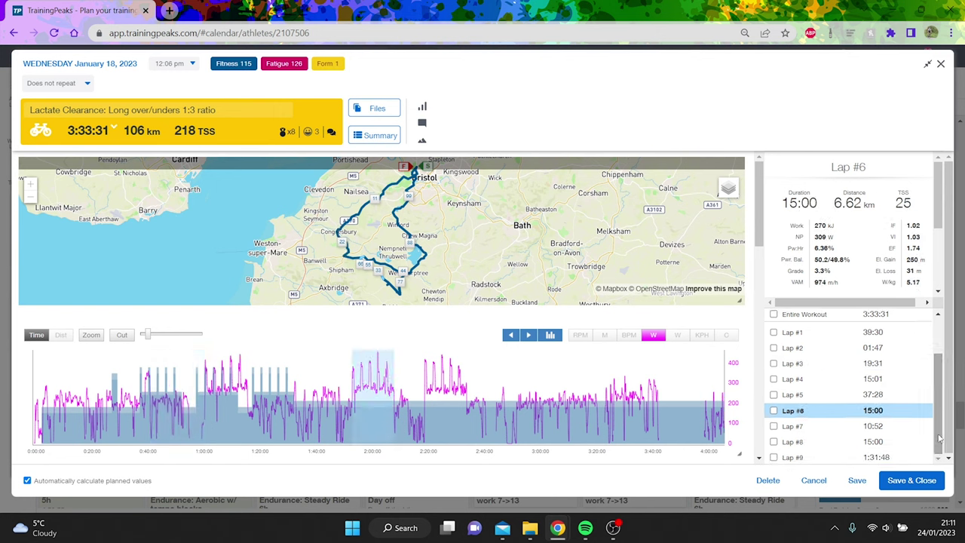
click(900, 442)
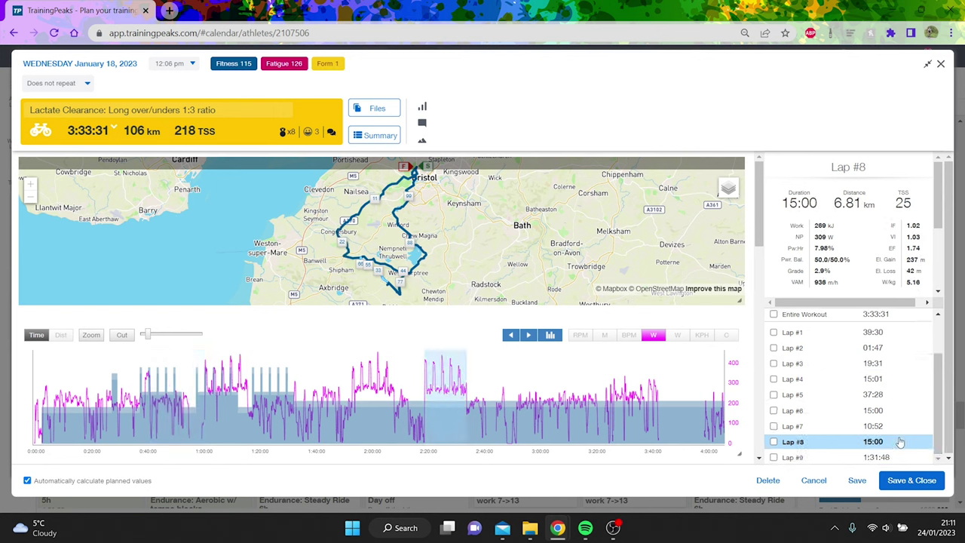
click(941, 64)
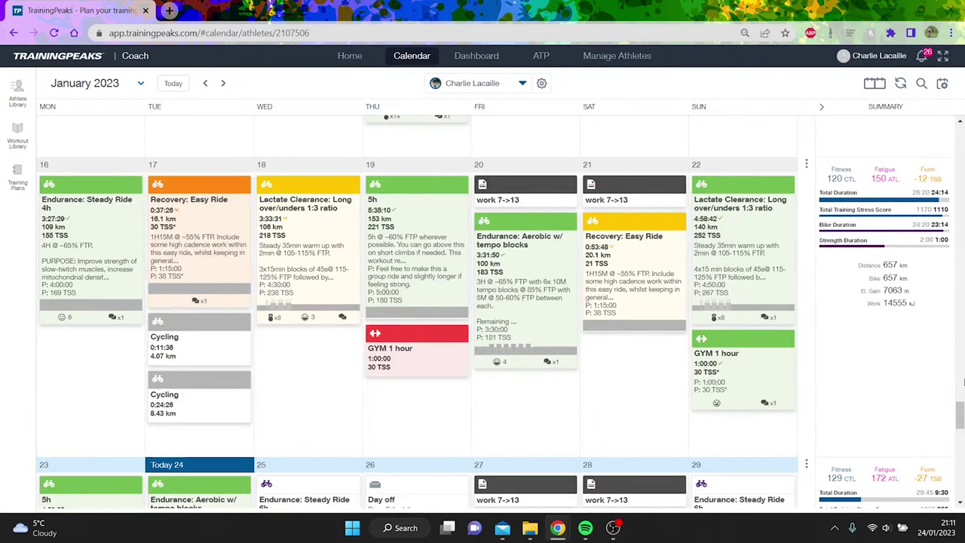
Browse the calendar back from the January weeks to mid-December.
scroll(962, 230, up, 20)
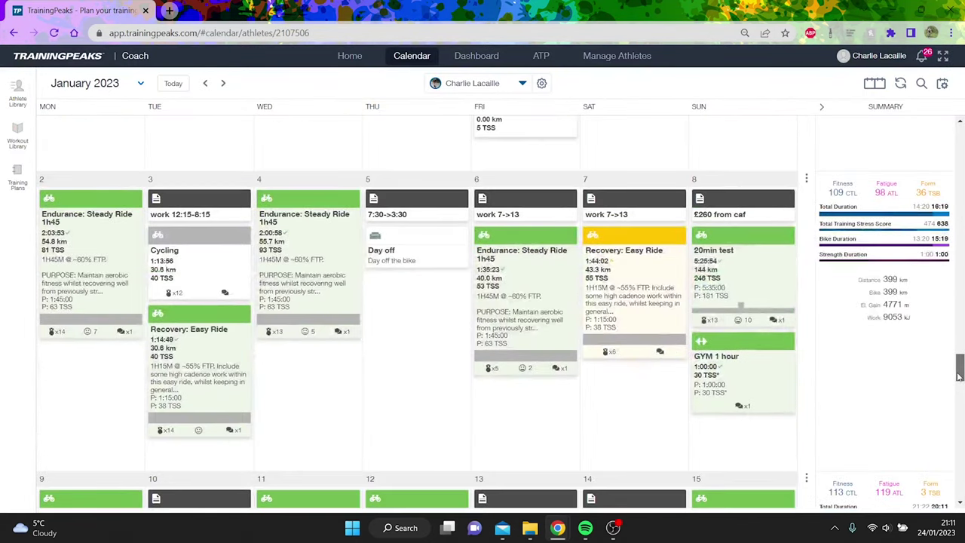
scroll(963, 229, down, 8)
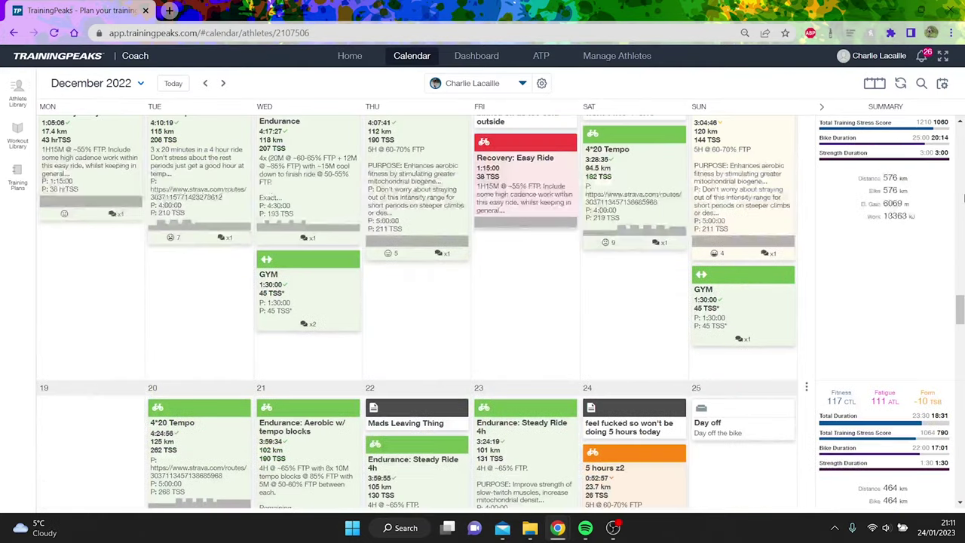